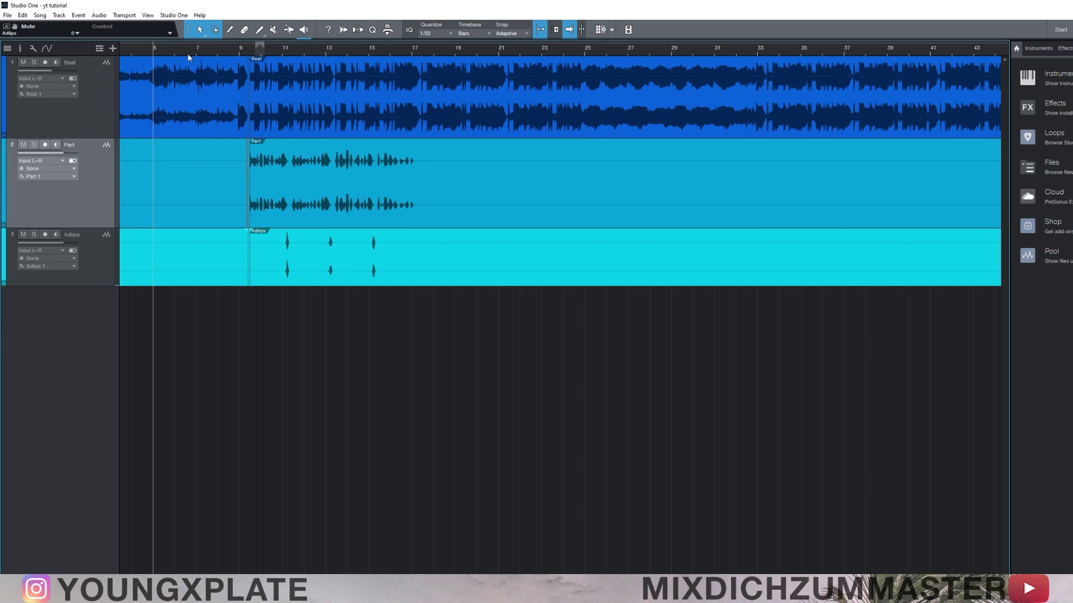
# - Play the song from bar 7 to hear the beat, main vocal and ad-libs together
pyautogui.click(198, 52)
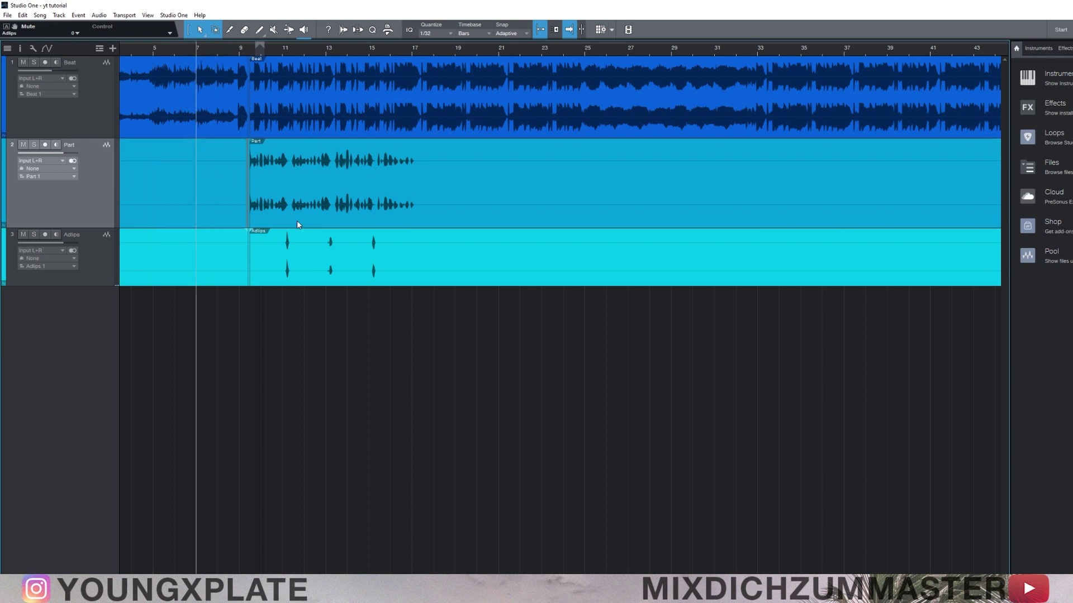
pyautogui.press('space')
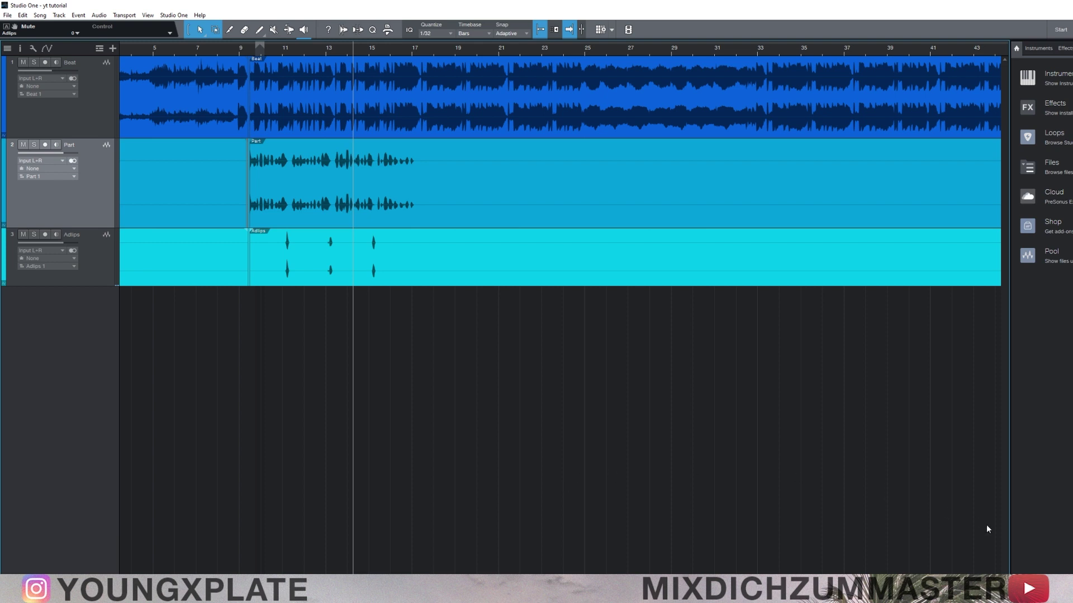
# - Show the mixer console and select the HALL and DELAY effect channels in turn
pyautogui.press('F3')
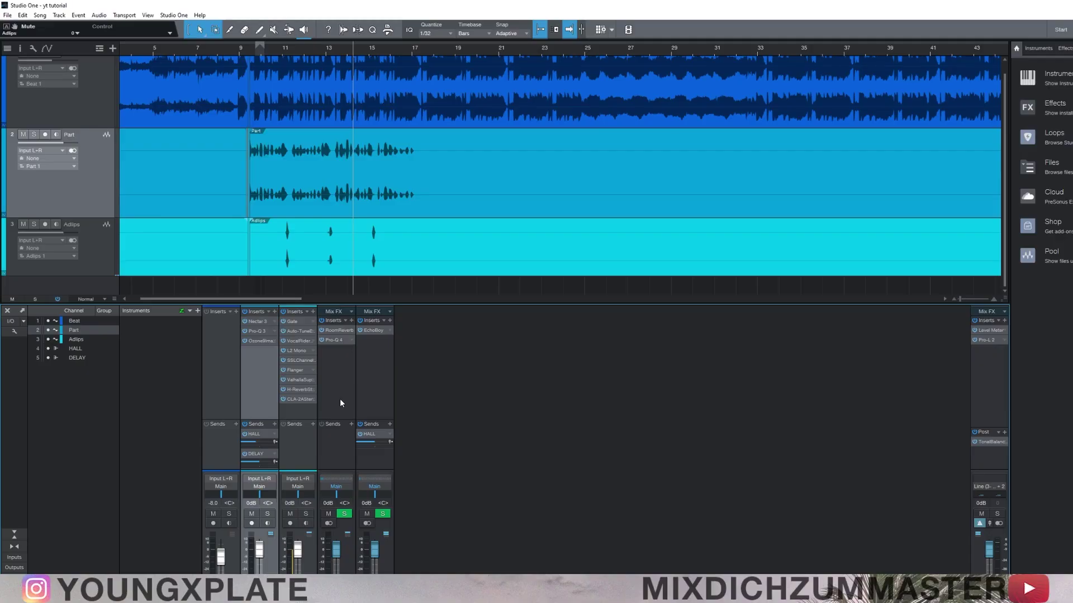
pyautogui.click(339, 397)
pyautogui.click(372, 405)
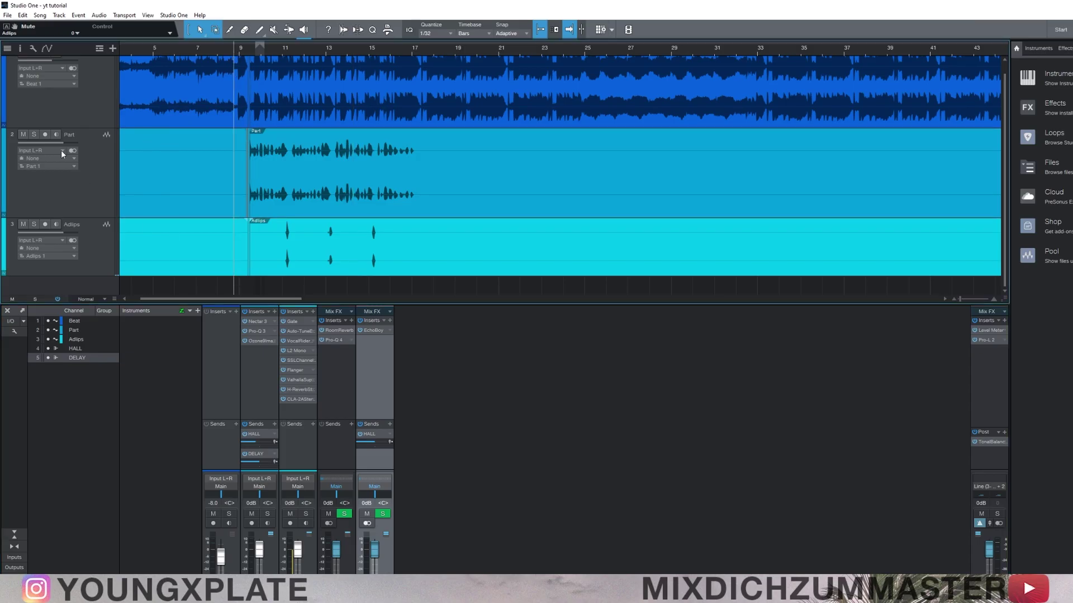
# - Mute the Adlips track, then mute the Beat track during playback so the Part vocal plays alone
pyautogui.click(23, 225)
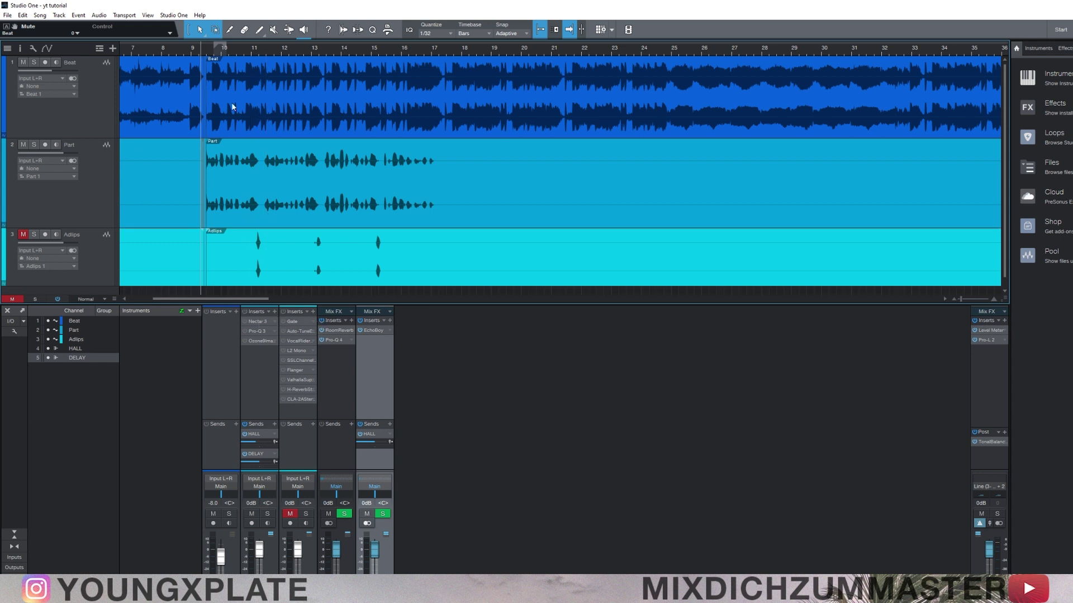
pyautogui.moveTo(233, 51); pyautogui.dragTo(254, 61)
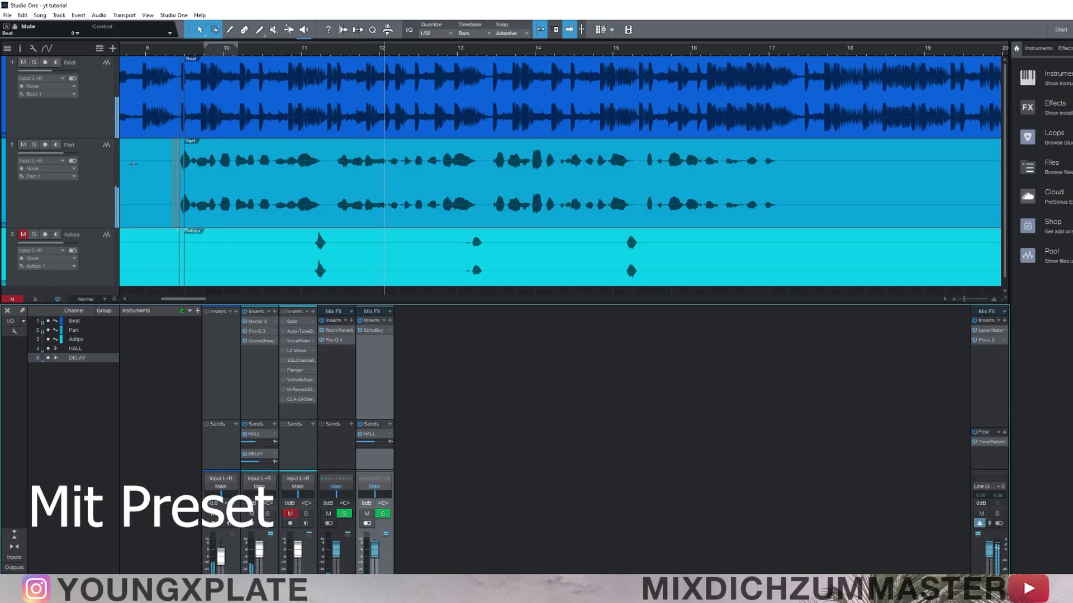
pyautogui.click(23, 62)
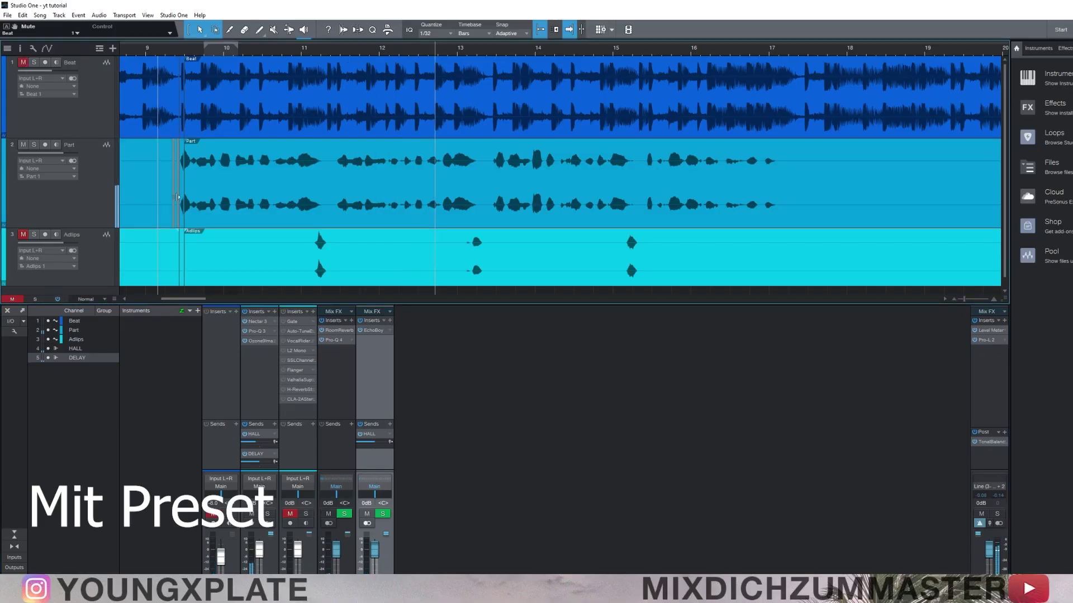
# - Compare the Part vocal with its inserts bypassed and active, replaying it from near the start of the vocal
pyautogui.click(245, 312)
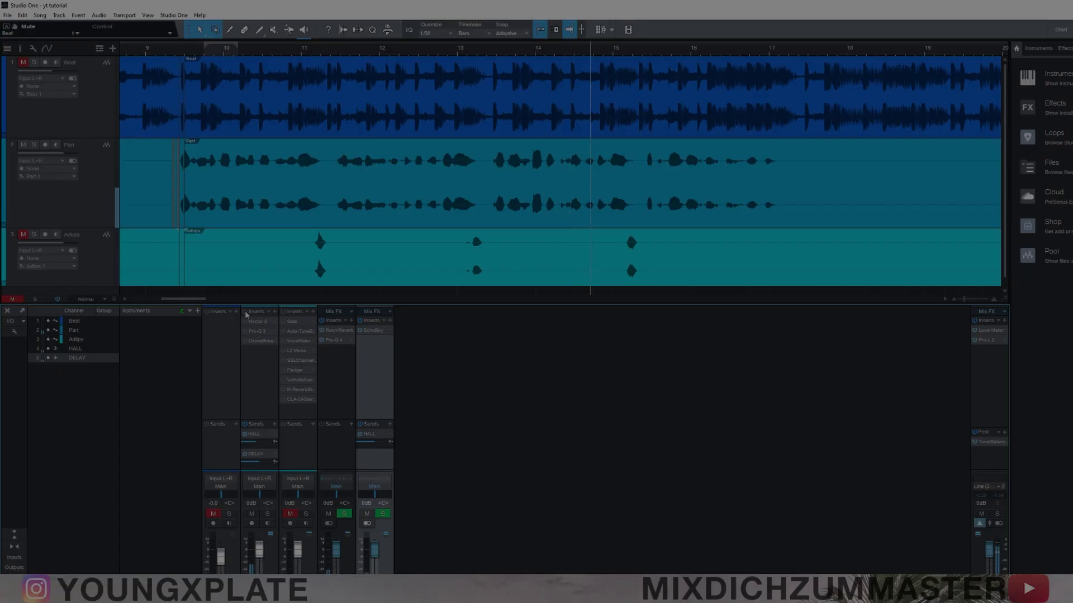
pyautogui.click(244, 313)
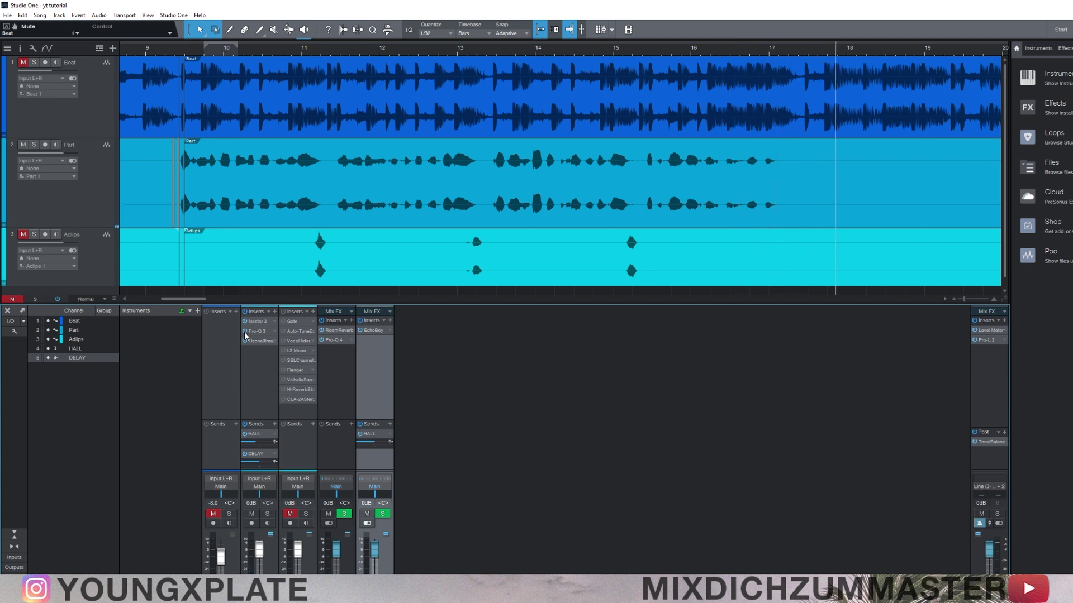
pyautogui.click(203, 55)
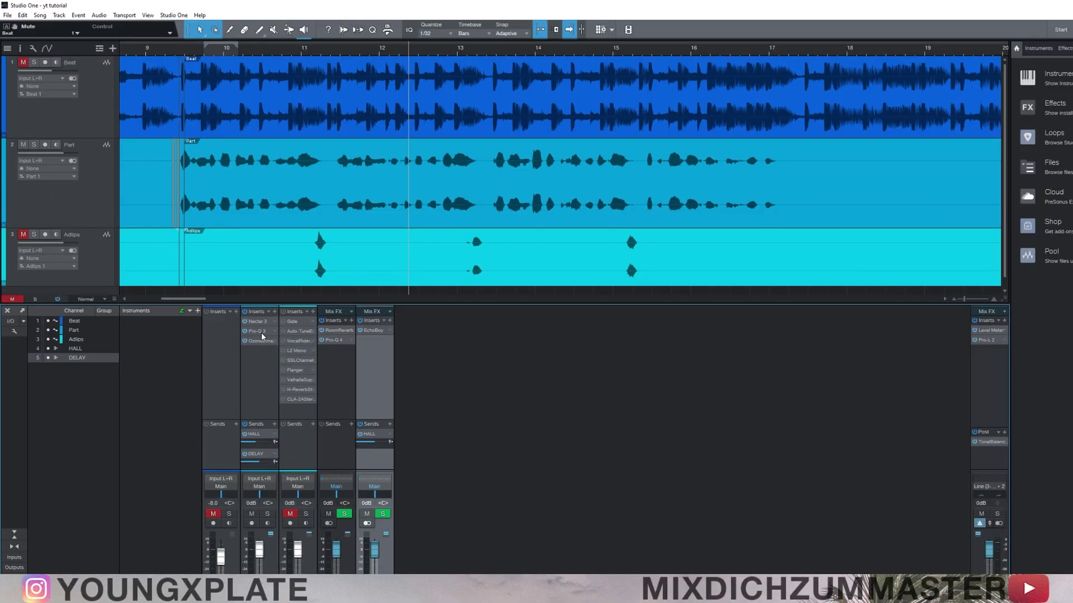
# - Adjust the high-shelf band's dynamic range to about -9.5 dB in Part's Pro-Q 3, play the vocal, and close the equalizer
pyautogui.click(206, 357)
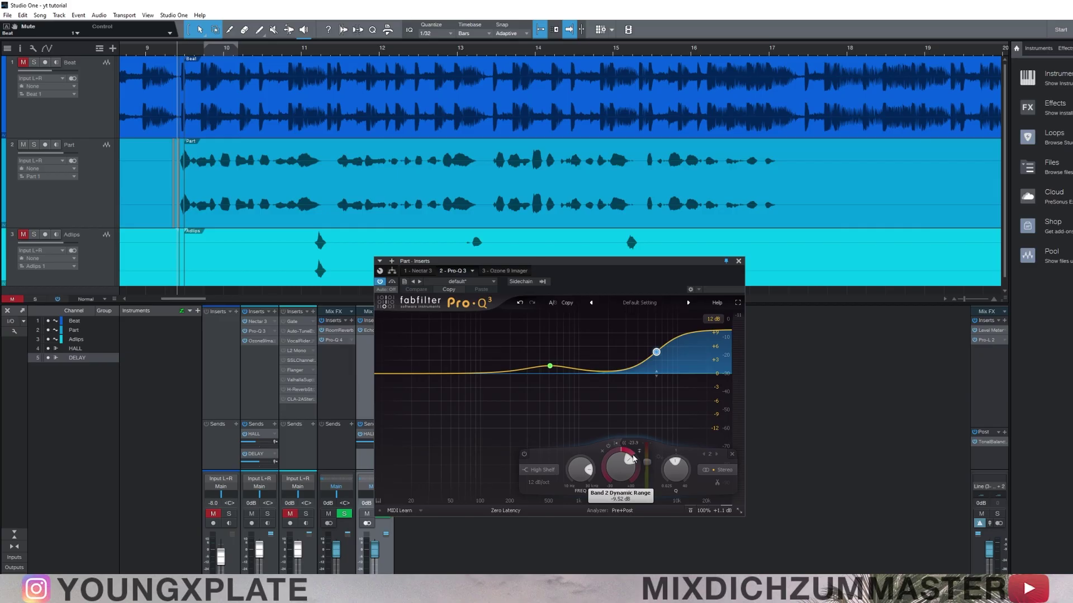
pyautogui.moveTo(633, 457)
pyautogui.mouseDown()
pyautogui.moveTo(622, 418)
pyautogui.moveTo(633, 485)
pyautogui.mouseUp()
pyautogui.click(180, 56)
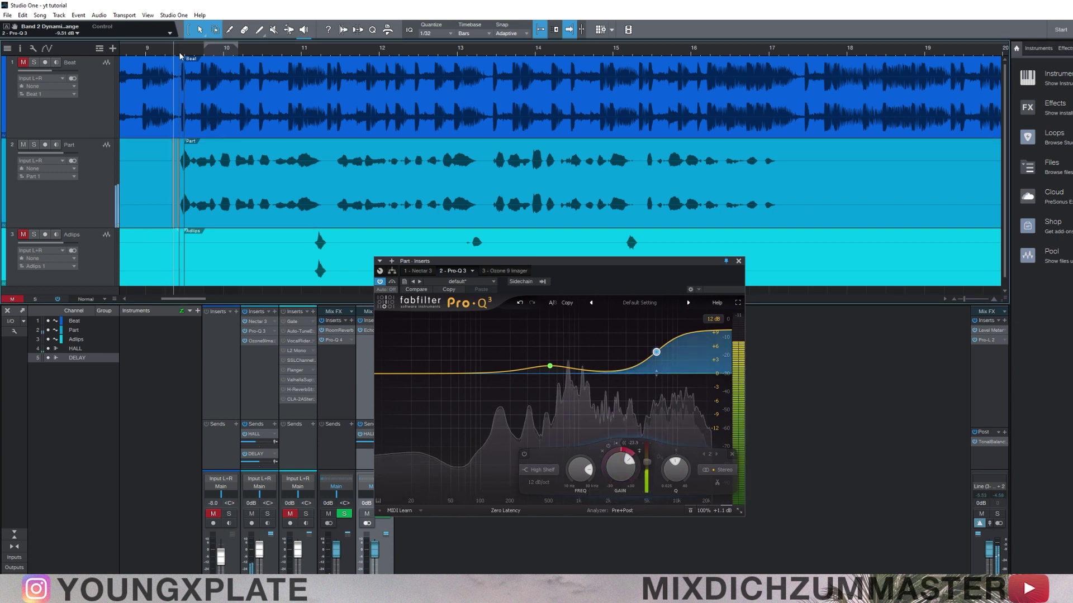
pyautogui.press('space')
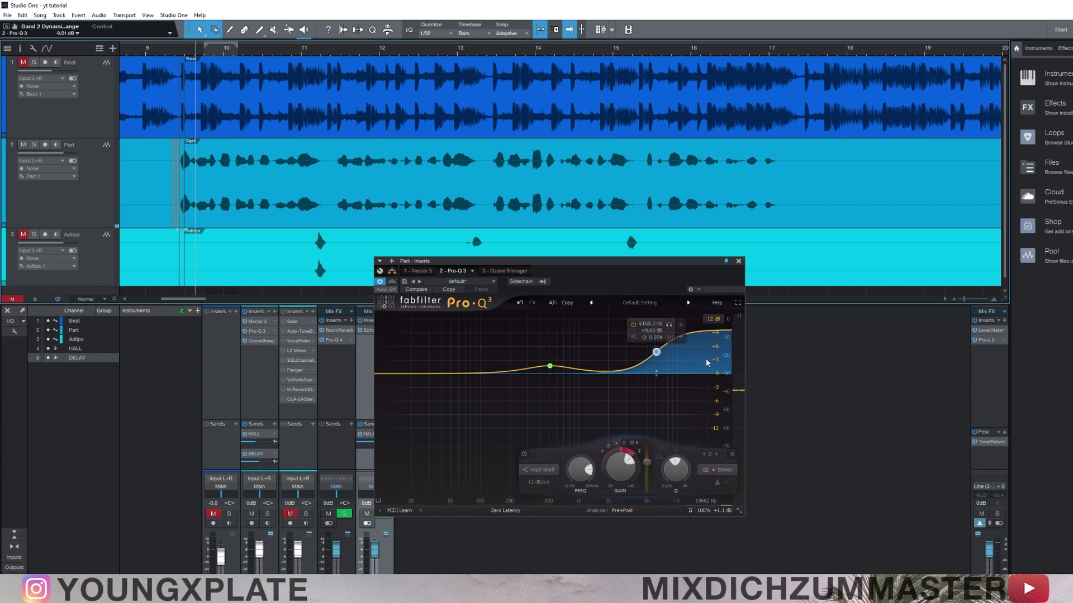
pyautogui.press('Escape')
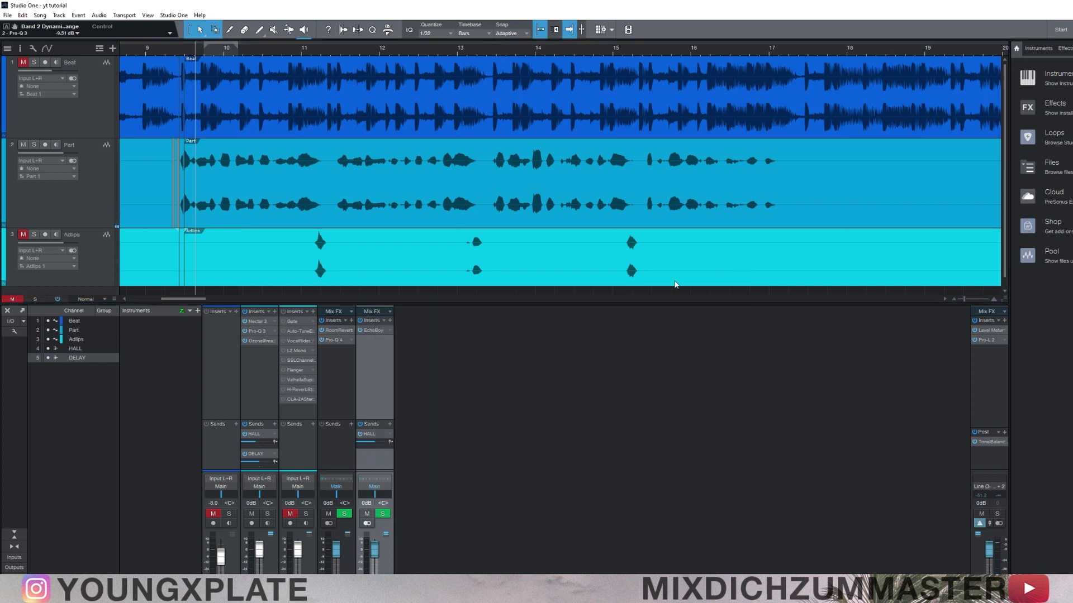
# - Examine the stereo width settings of the Ozone 9 Imager on the Part channel
pyautogui.click(257, 342)
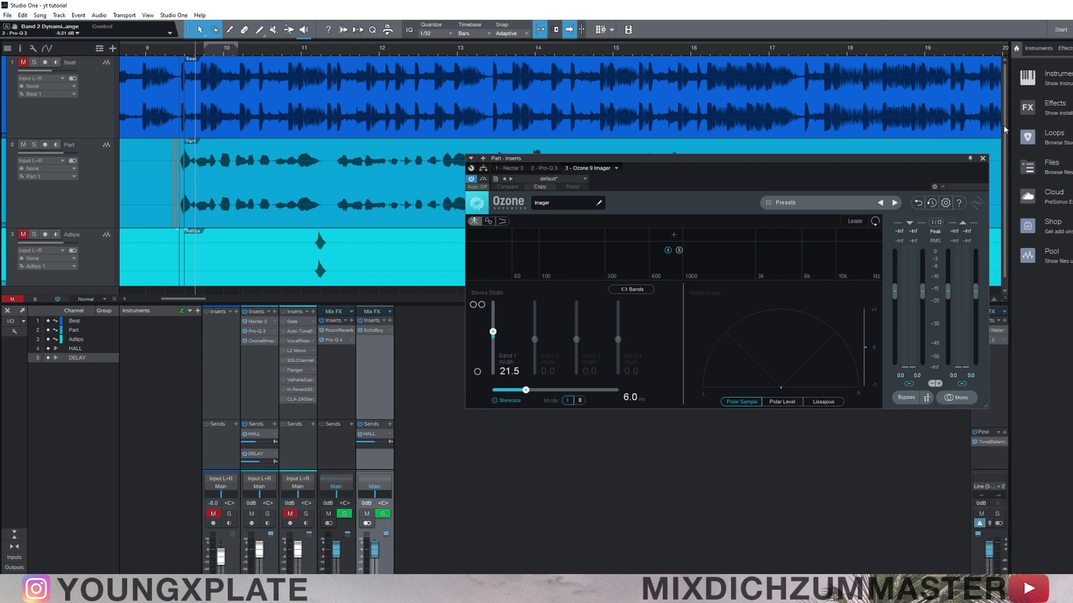
pyautogui.click(982, 158)
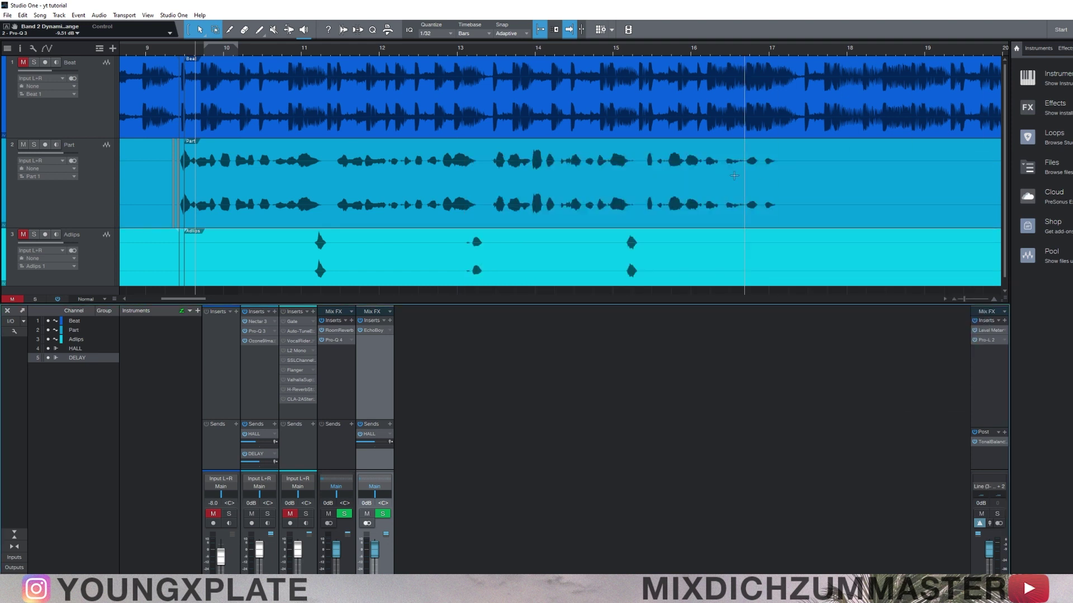
# - Review the Room Reverb and Pro-Q 4 settings on the HALL channel and the EchoBoy settings on the DELAY channel
pyautogui.click(343, 391)
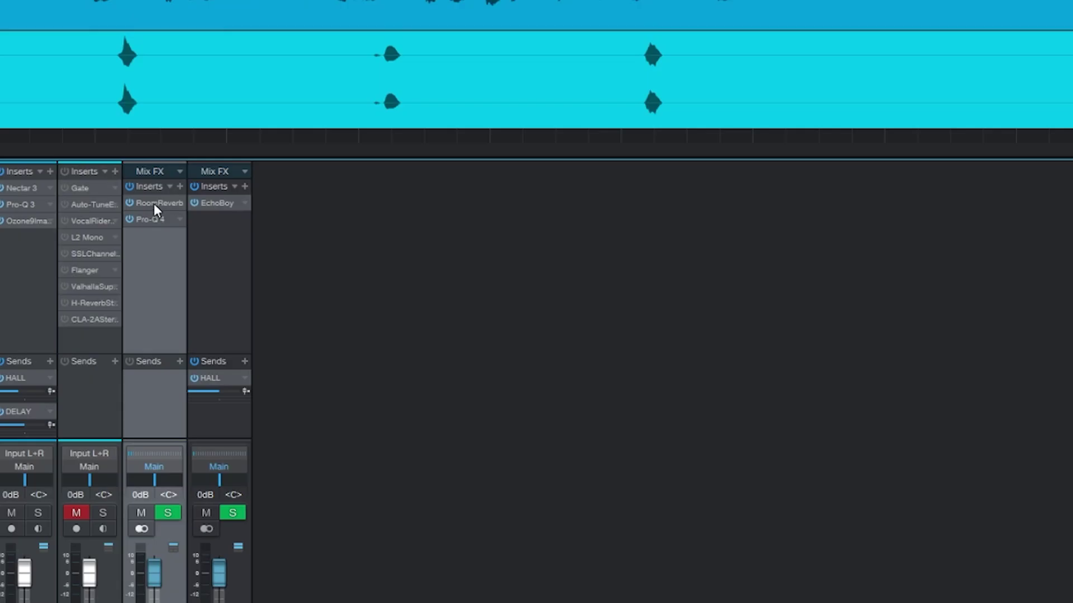
pyautogui.click(337, 330)
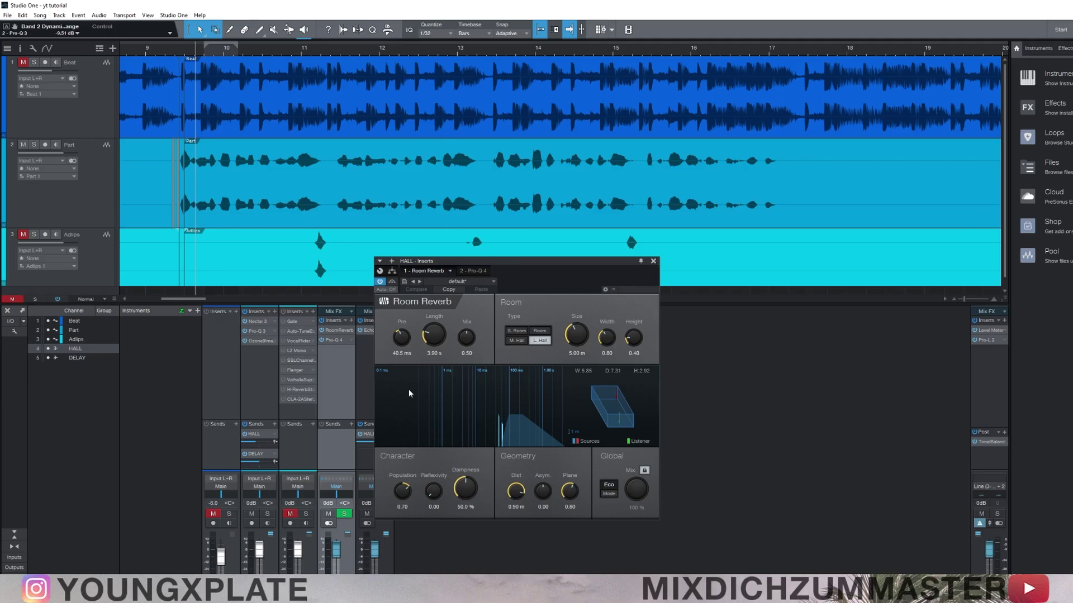
pyautogui.click(653, 261)
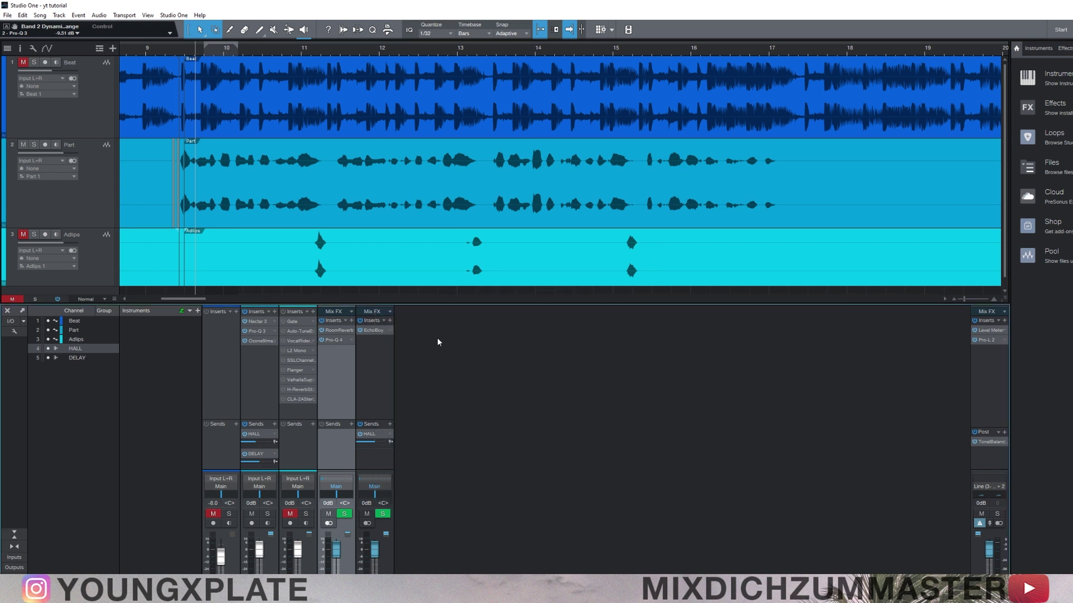
pyautogui.click(332, 342)
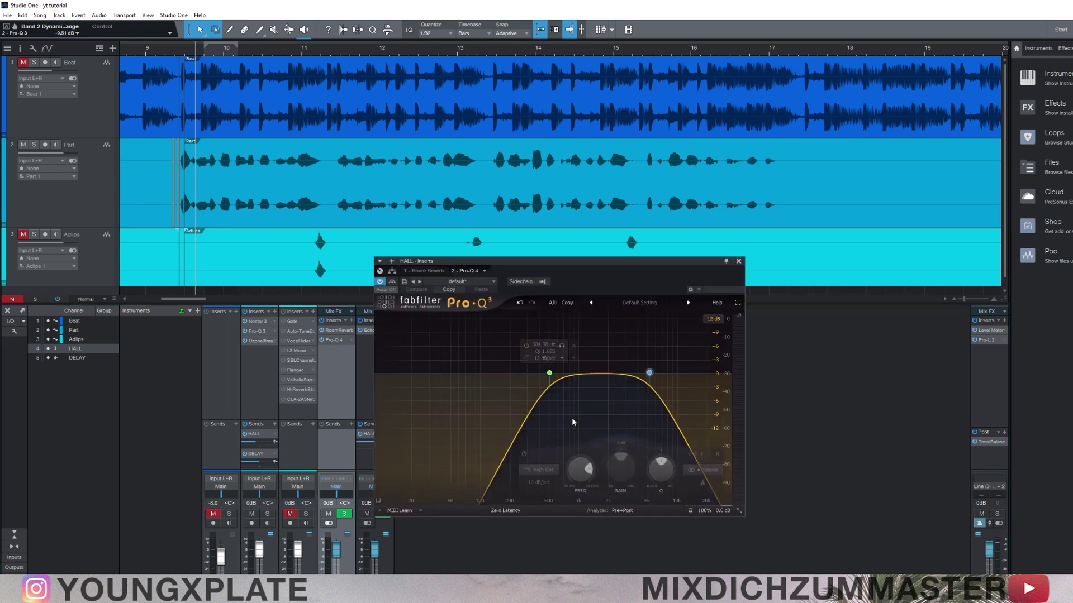
pyautogui.click(742, 263)
pyautogui.click(374, 333)
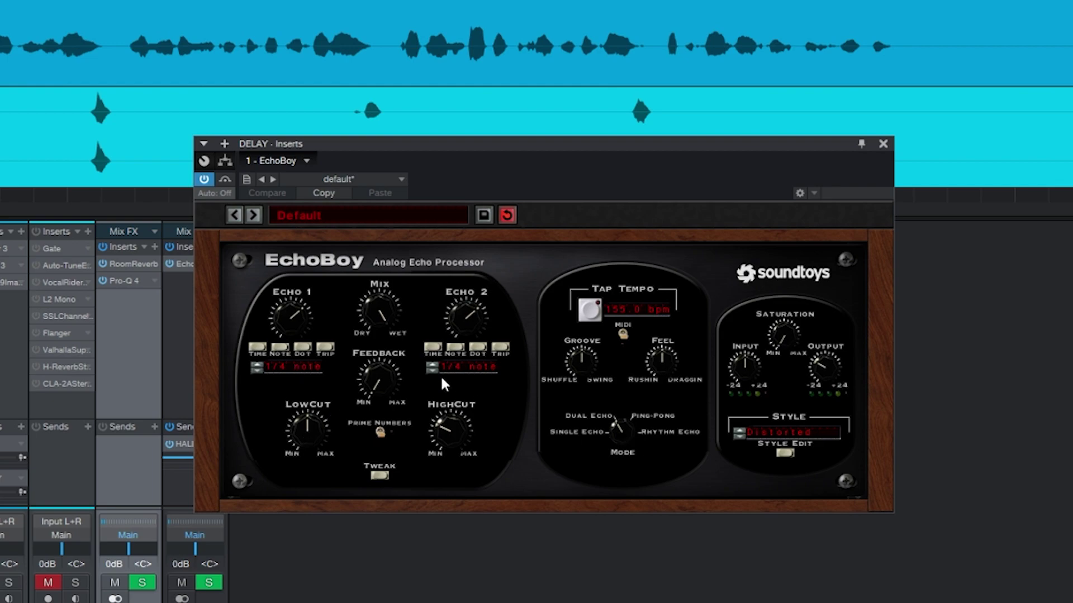
pyautogui.click(882, 143)
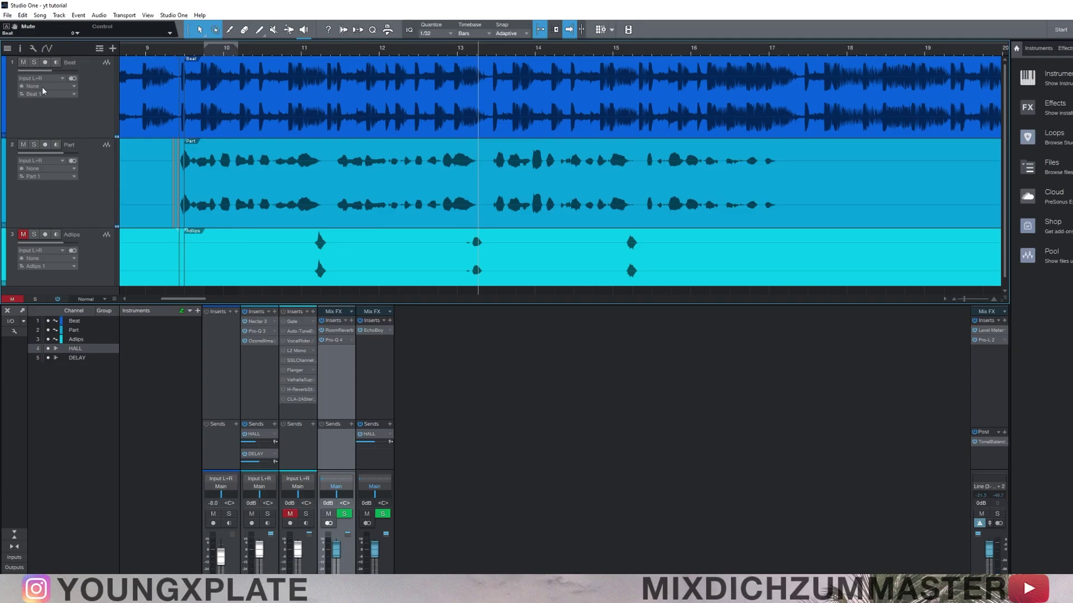
# - Unmute the Adlips channel, mute the Part channel, and play the unprocessed ad-libs over the beat from about bar 11
pyautogui.click(290, 515)
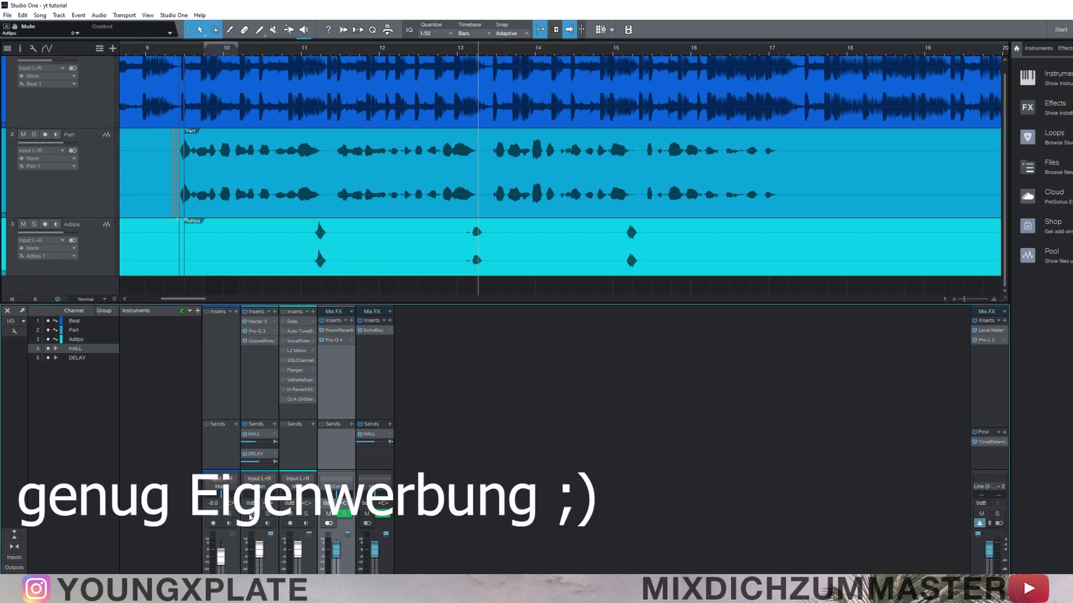
pyautogui.click(252, 514)
pyautogui.moveTo(263, 49)
pyautogui.mouseDown()
pyautogui.moveTo(235, 47)
pyautogui.moveTo(256, 50)
pyautogui.mouseUp()
pyautogui.press('space')
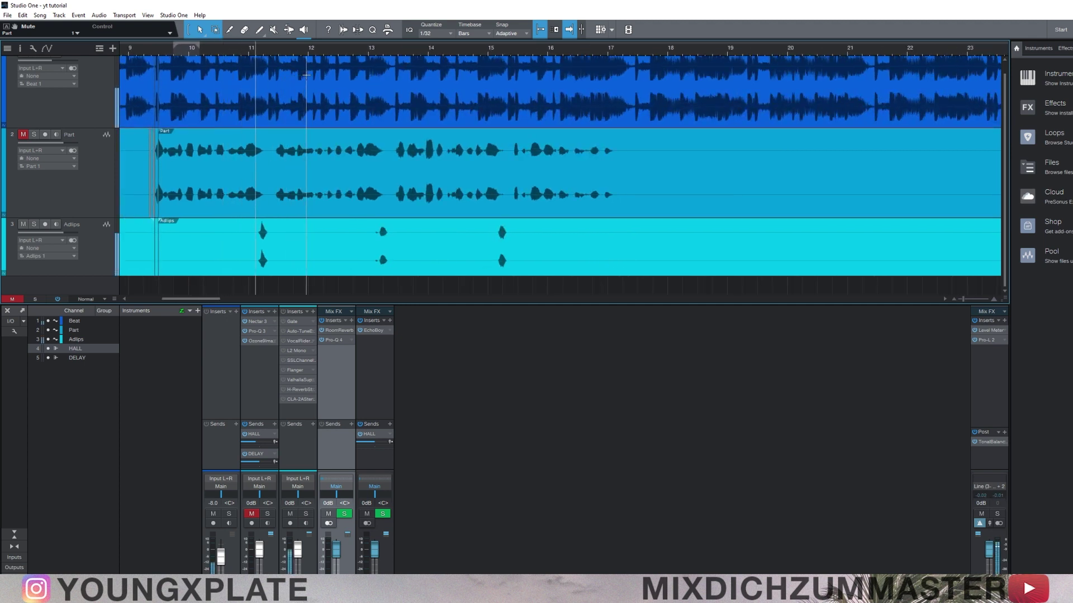
pyautogui.press('space')
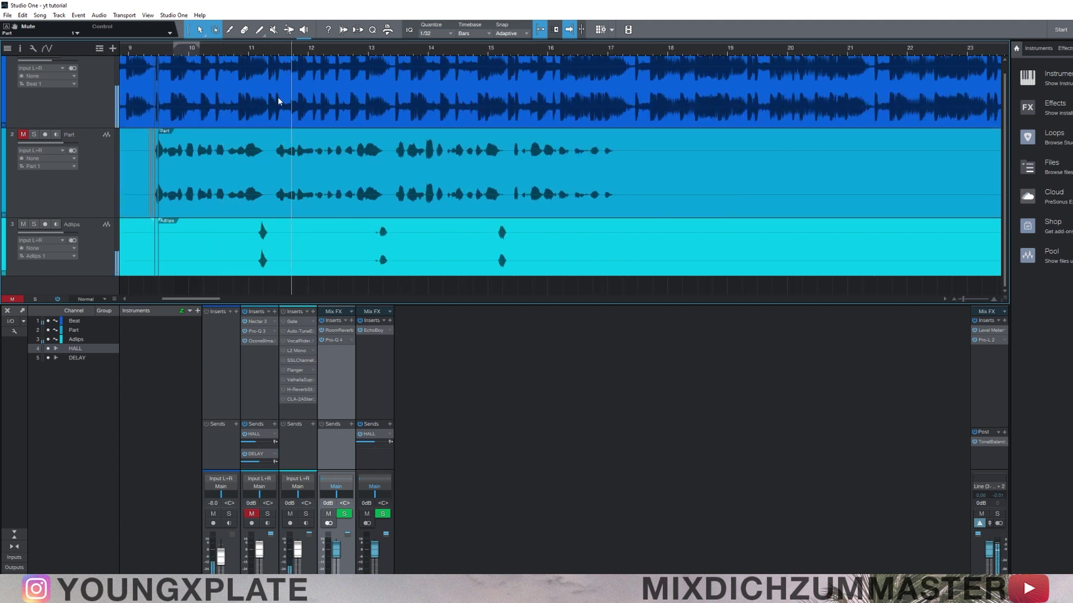
# - Activate all inserts on the Adlips channel and play the processed ad-libs from just after bar 10
pyautogui.click(206, 55)
pyautogui.click(284, 312)
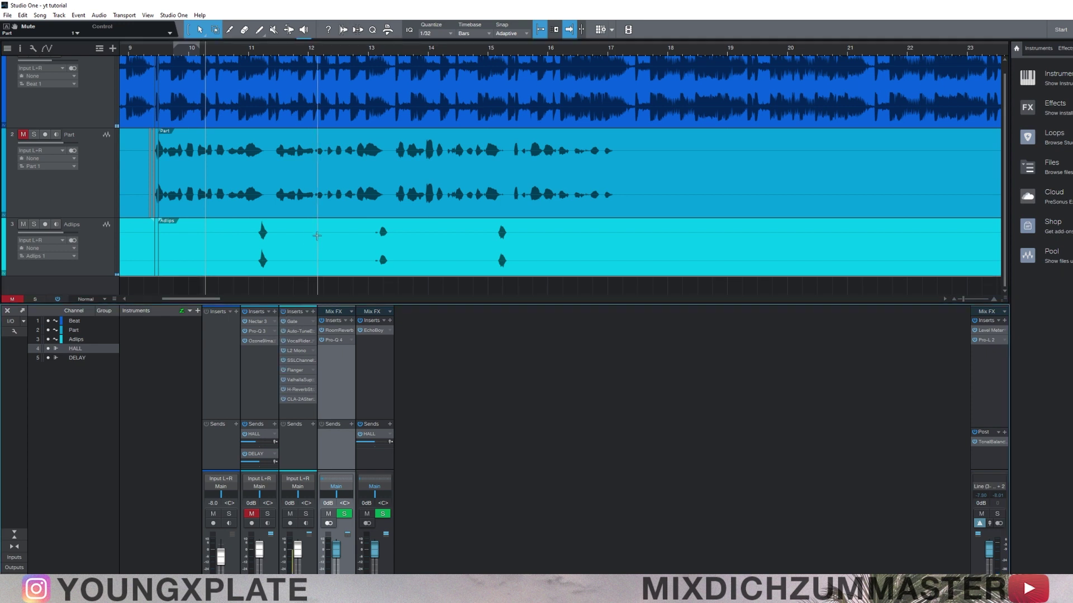
pyautogui.press('space')
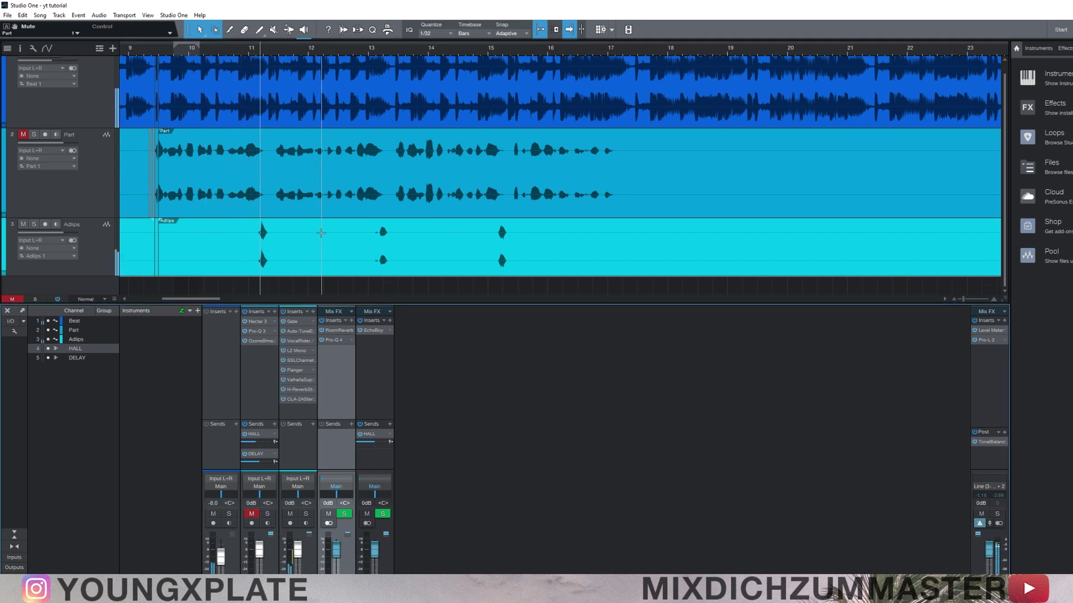
# - Solo the Adlips track, bypass all its inserts, and reactivate only the Gate with its settings open
pyautogui.click(35, 225)
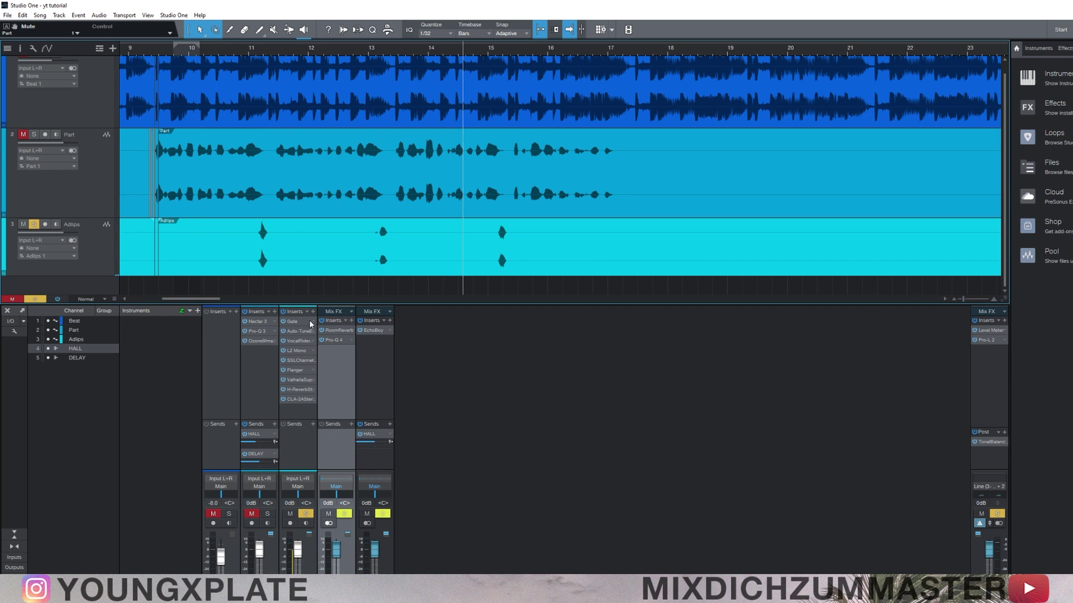
pyautogui.click(284, 314)
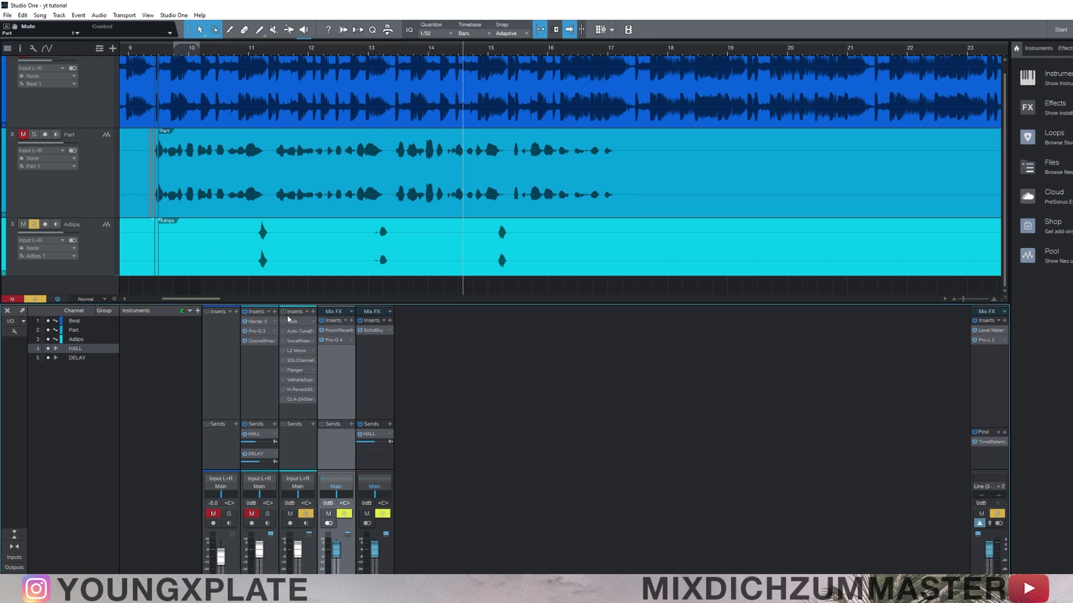
pyautogui.click(290, 322)
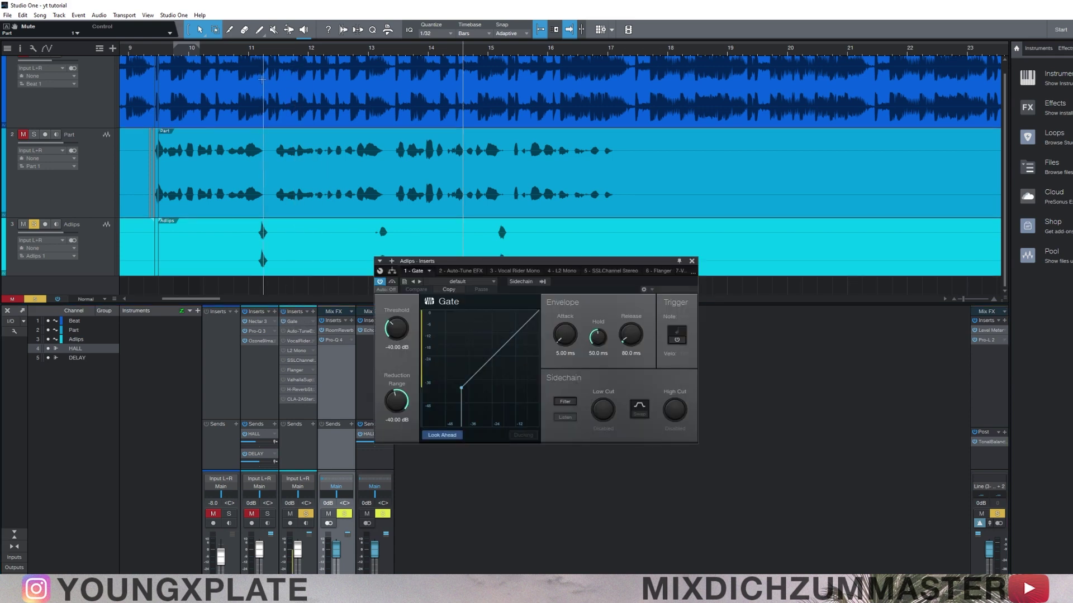
# - Delete the silent section of the Adlips clip between the first and second ad-lib, ending at about bar 13
pyautogui.scroll(3, 268, 68)
pyautogui.scroll(-1, 268, 67)
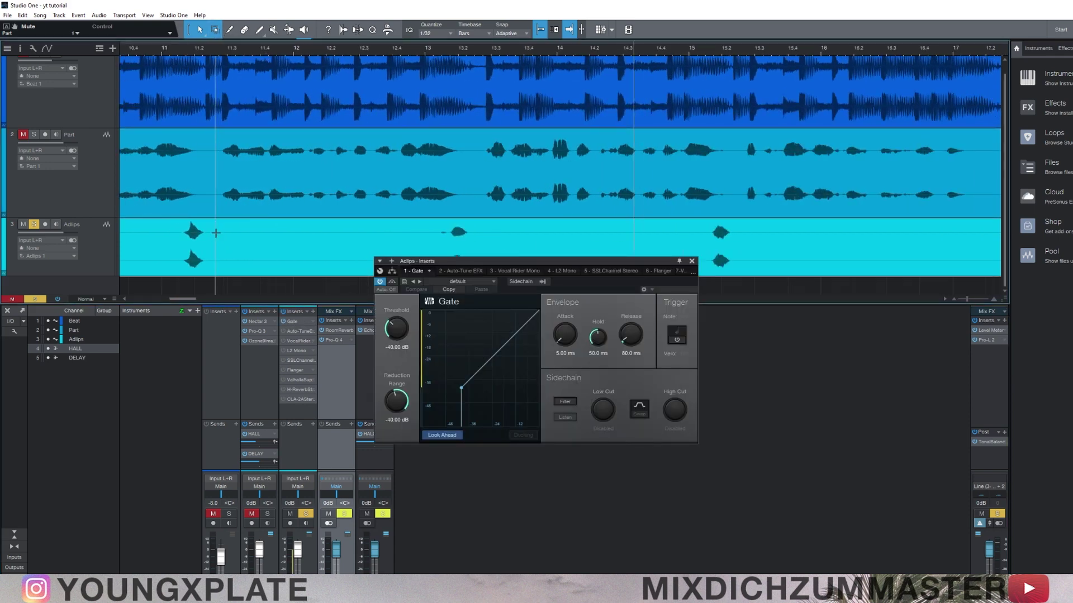
pyautogui.moveTo(215, 243); pyautogui.dragTo(436, 243)
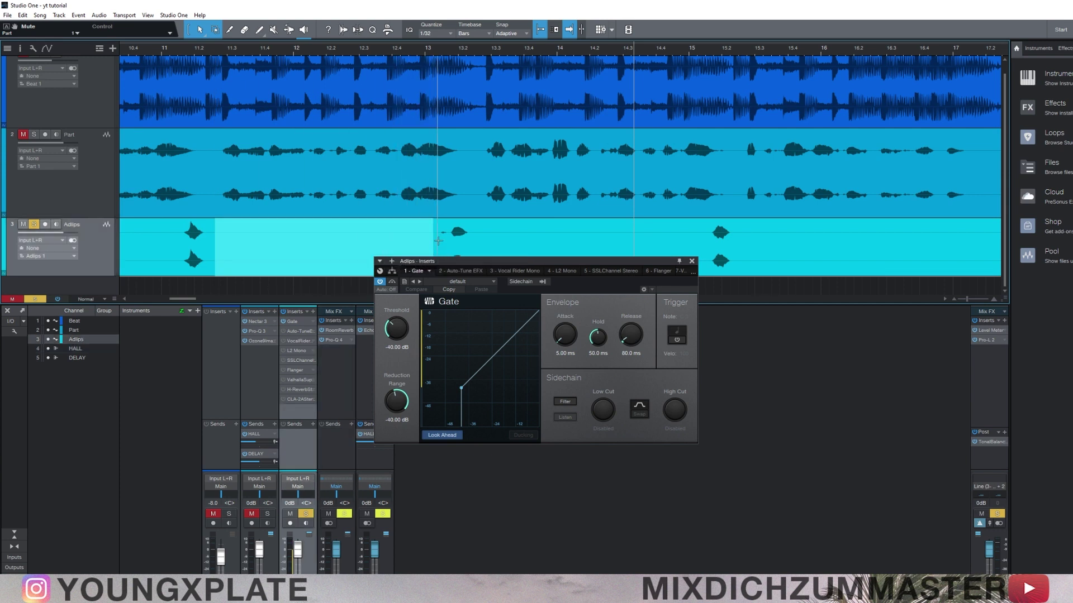
pyautogui.press('Delete')
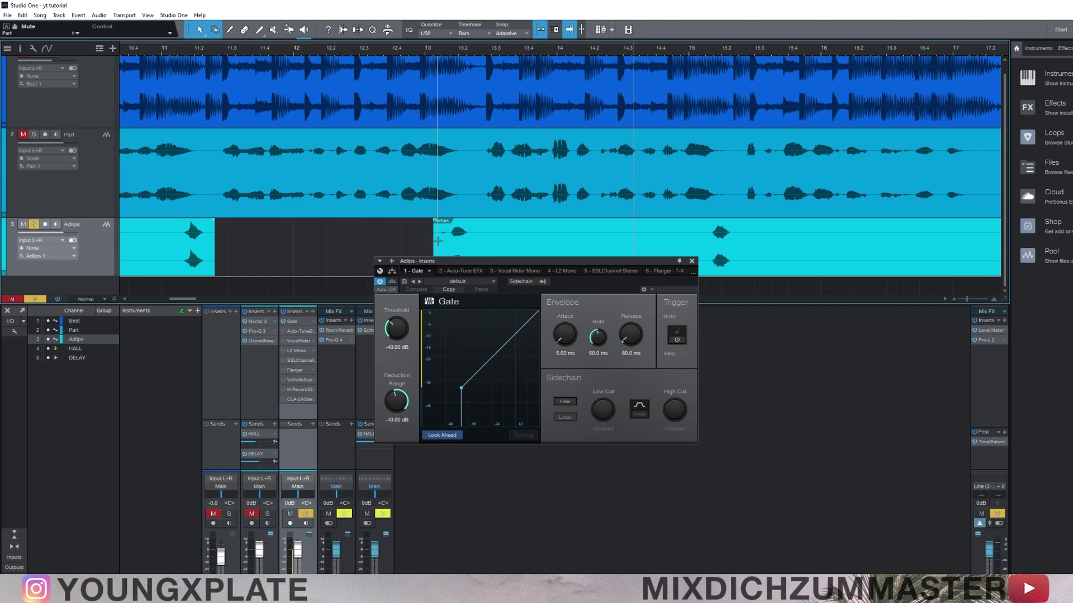
# - Play the soloed Adlips track from just before bar 11 to check the Gate's effect
pyautogui.click(158, 50)
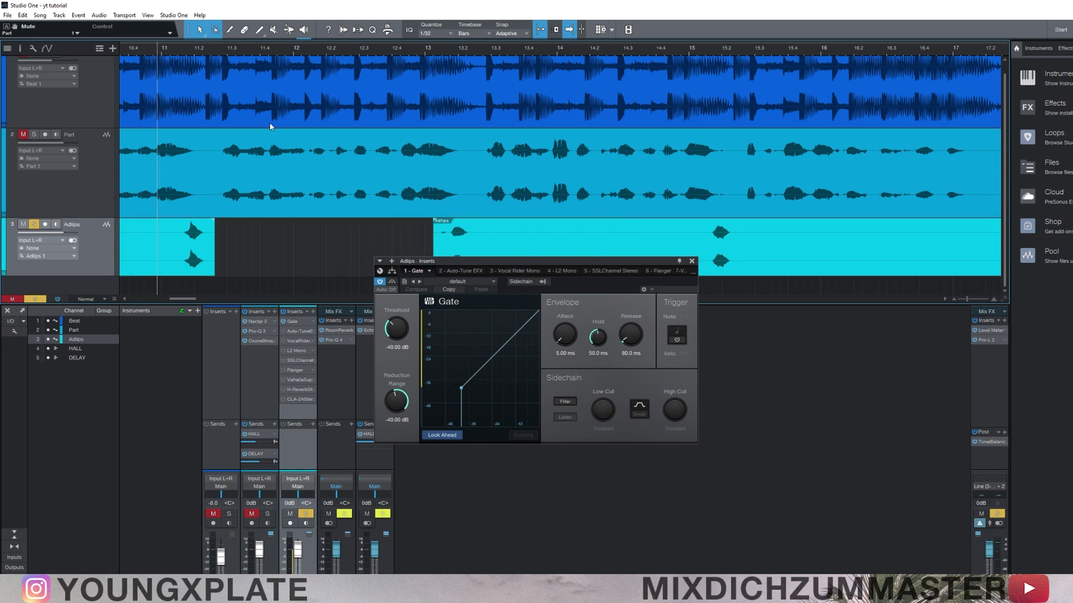
pyautogui.press('space')
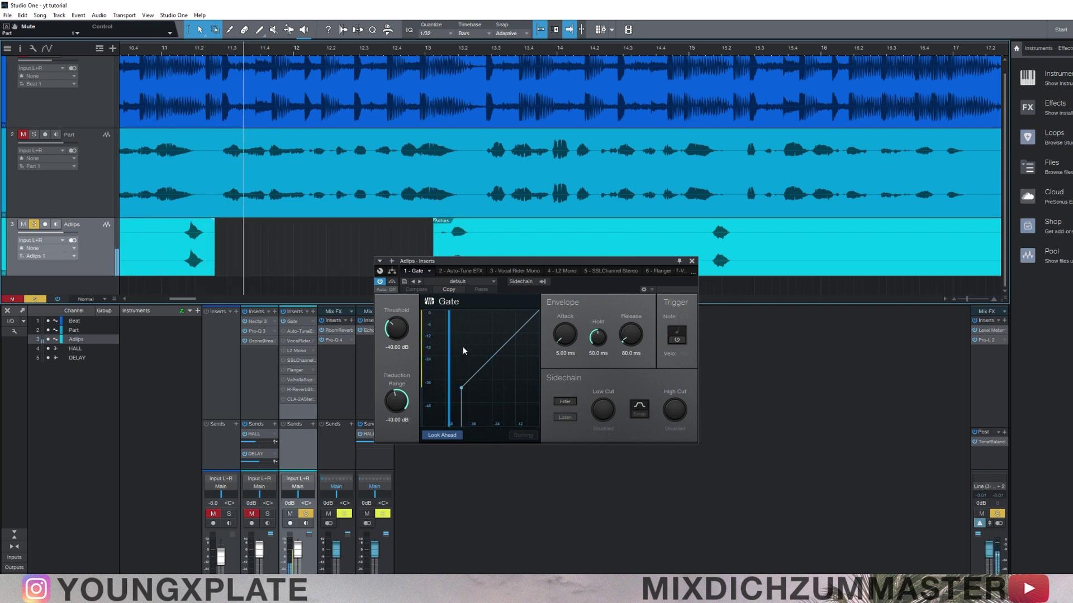
# - Listen to the gated ad-libs past the second one and close the Gate settings
pyautogui.press('space')
pyautogui.press('space')
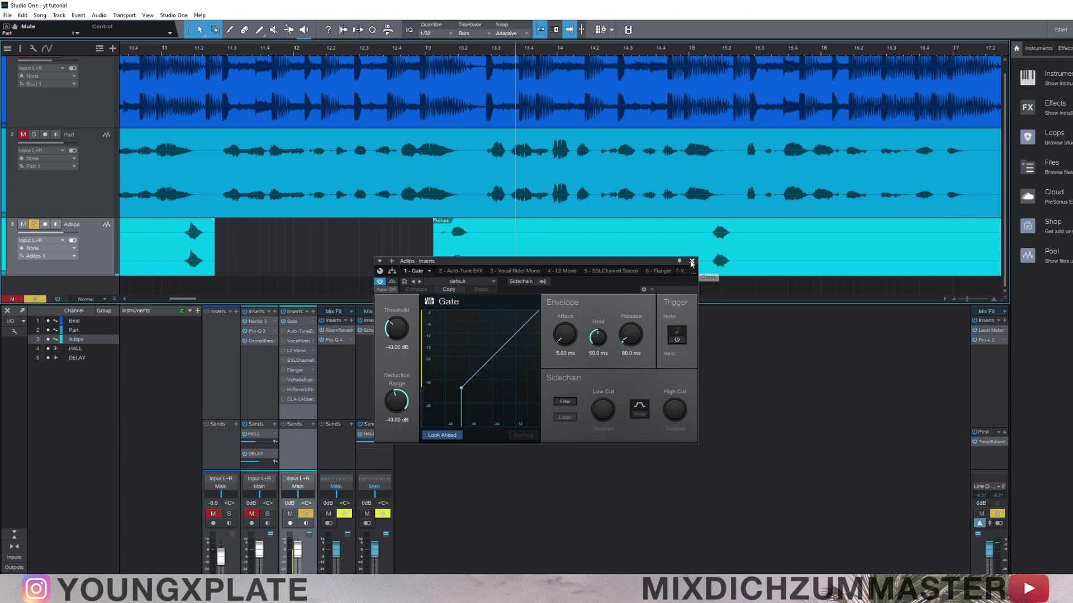
pyautogui.click(692, 263)
# - Activate the Auto-Tune EFX insert on the Adlips channel and play the ad-libs from bar 11
pyautogui.scroll(-5, 262, 44)
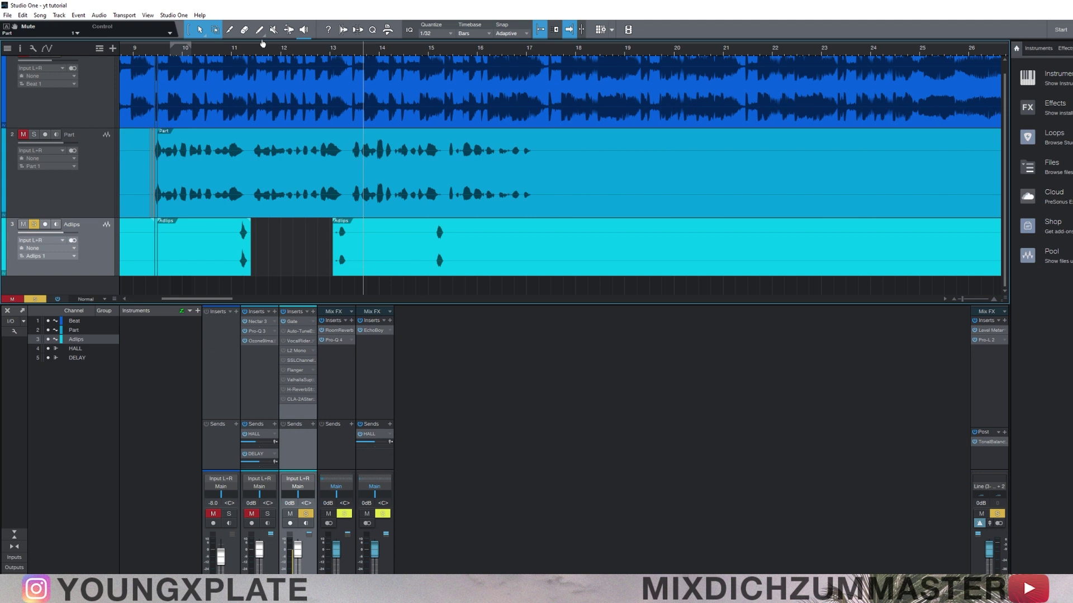
pyautogui.scroll(3, 262, 44)
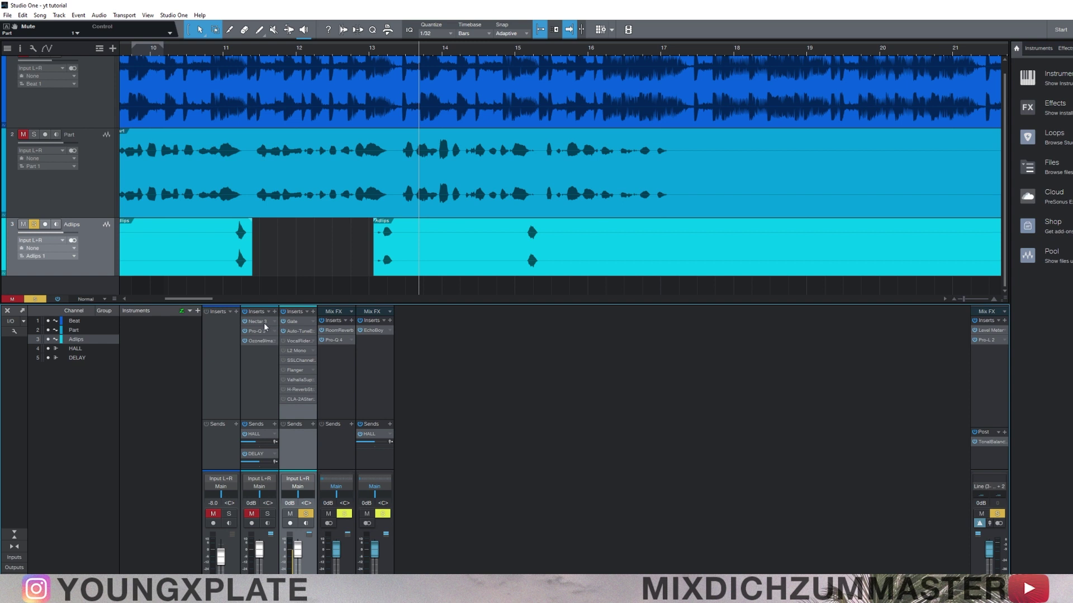
pyautogui.click(295, 330)
pyautogui.click(225, 52)
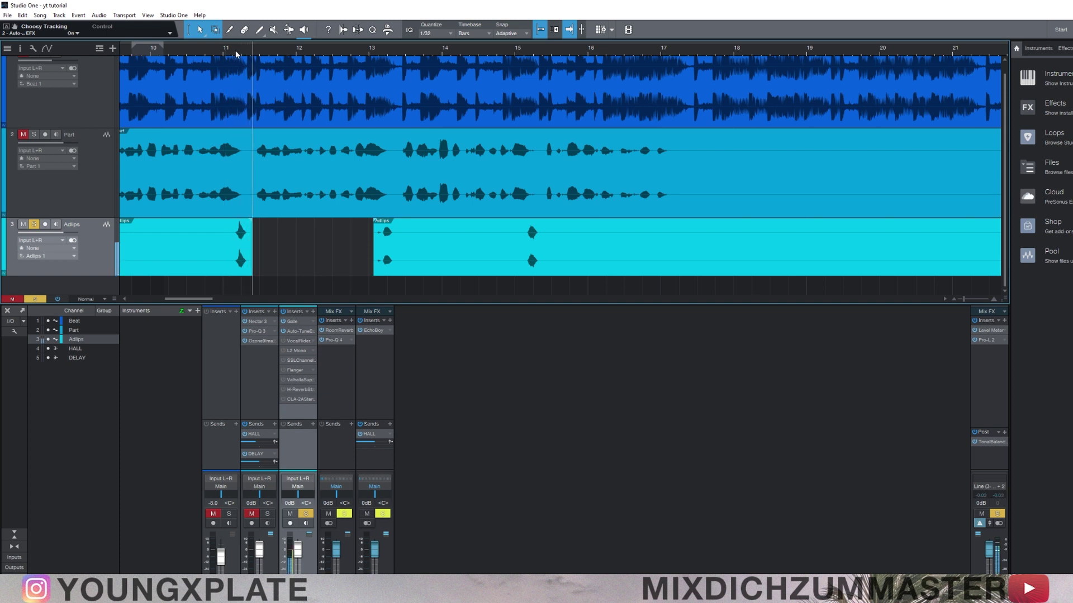
# - Activate Vocal Rider Mono on the Adlips channel and play the ad-libs from just before bar 11 with its settings open
pyautogui.click(294, 340)
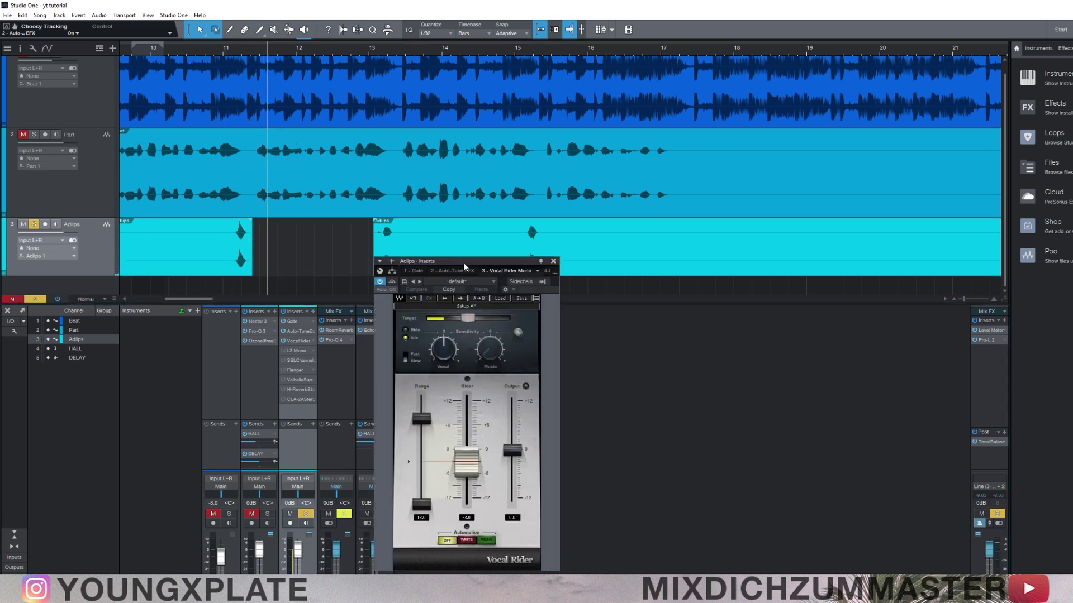
pyautogui.moveTo(464, 267); pyautogui.dragTo(444, 326)
pyautogui.press('w')
pyautogui.press('w')
pyautogui.press('w')
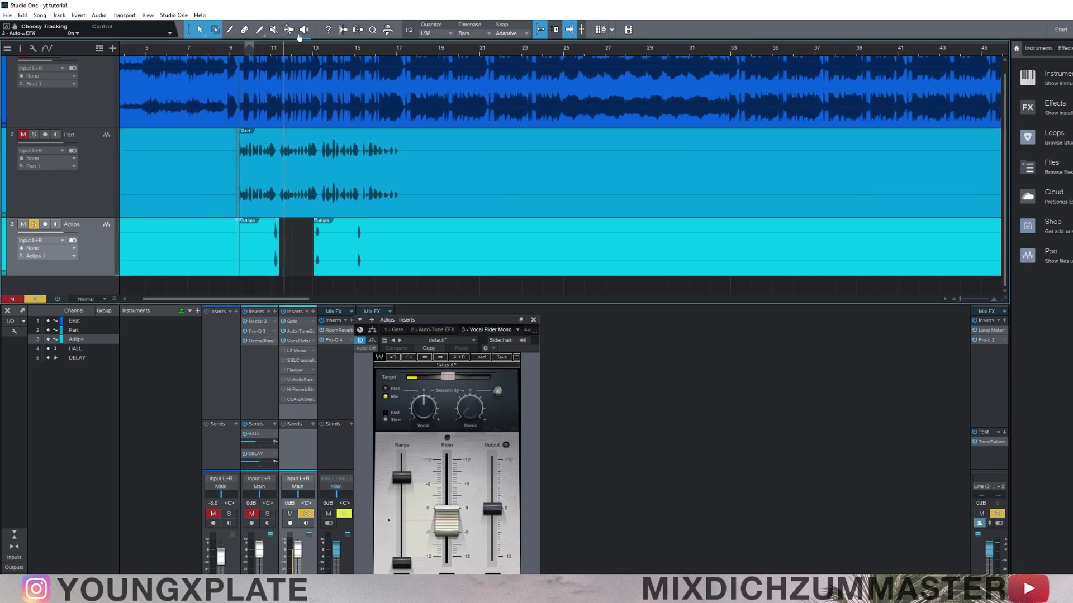
pyautogui.press('e')
pyautogui.press('e')
pyautogui.press('e')
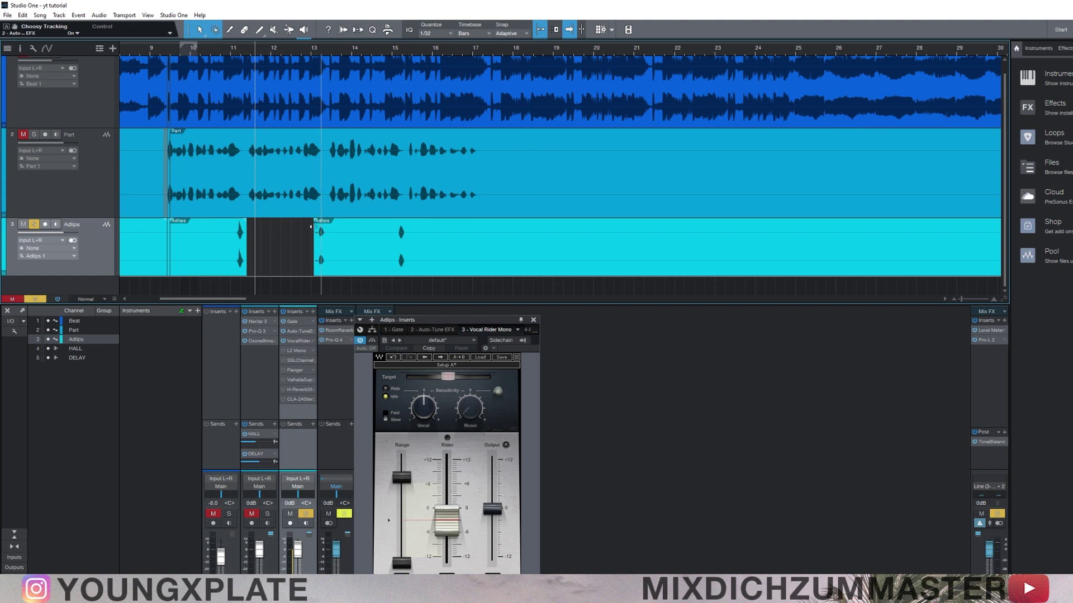
pyautogui.click(231, 50)
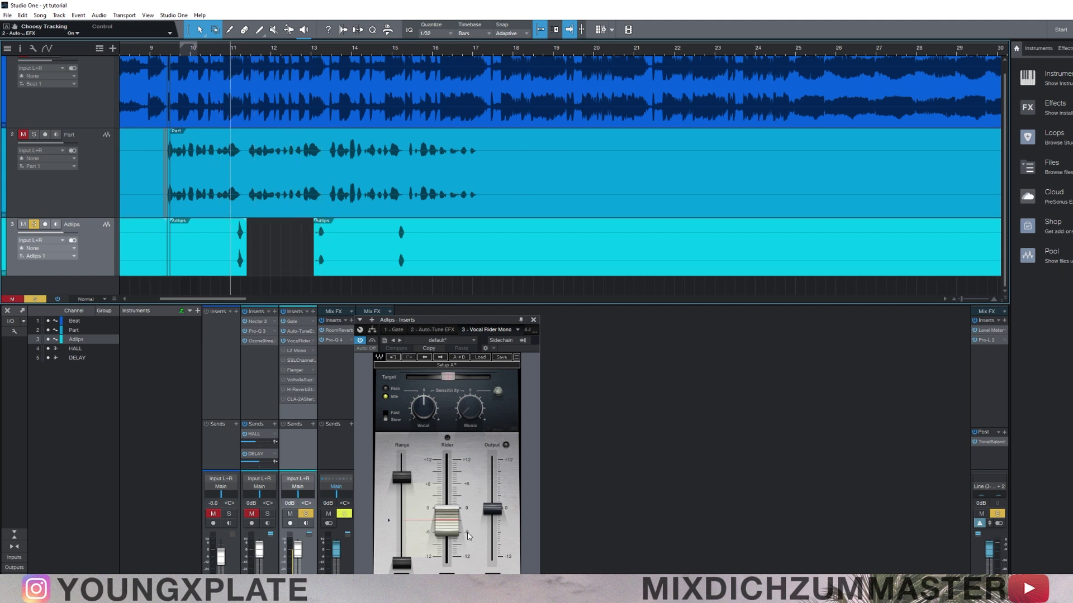
pyautogui.press('space')
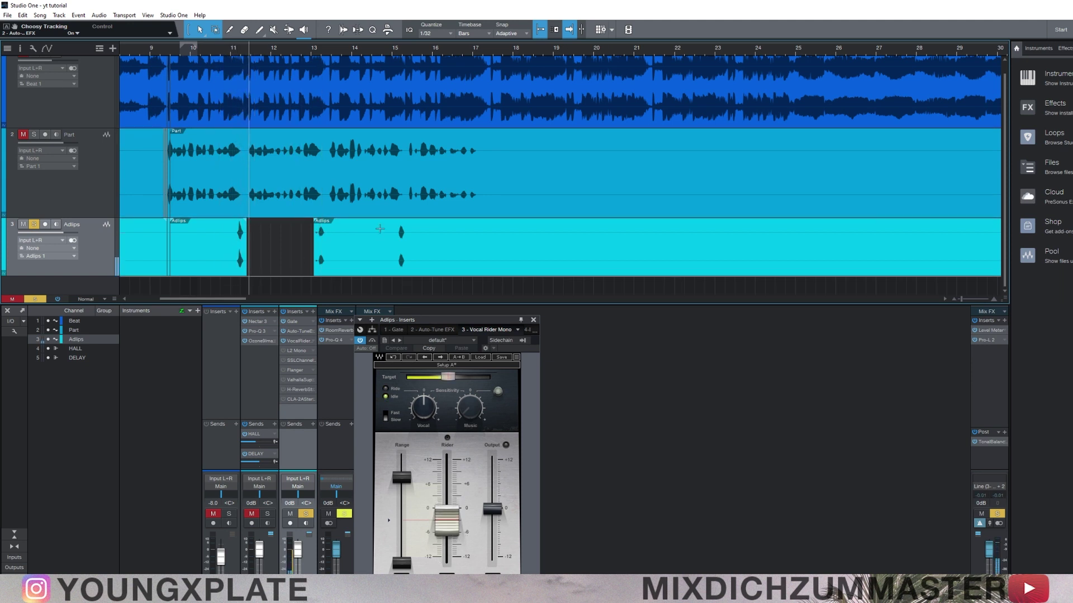
pyautogui.click(533, 319)
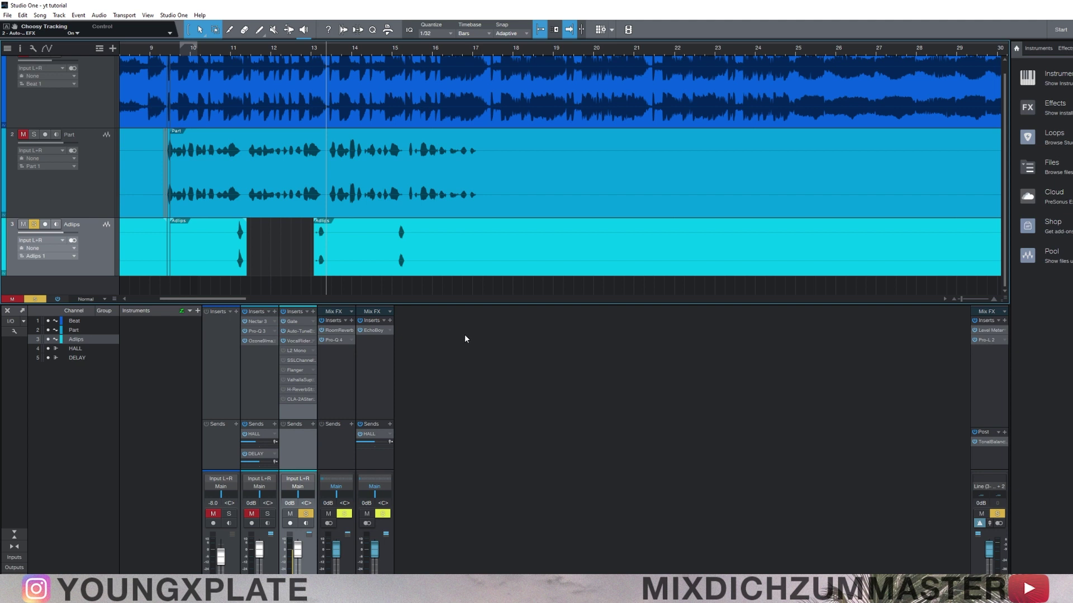
# - Activate L2 Mono on the Adlips channel and play the first and second ad-libs with its settings open
pyautogui.click(283, 351)
pyautogui.doubleClick(297, 351)
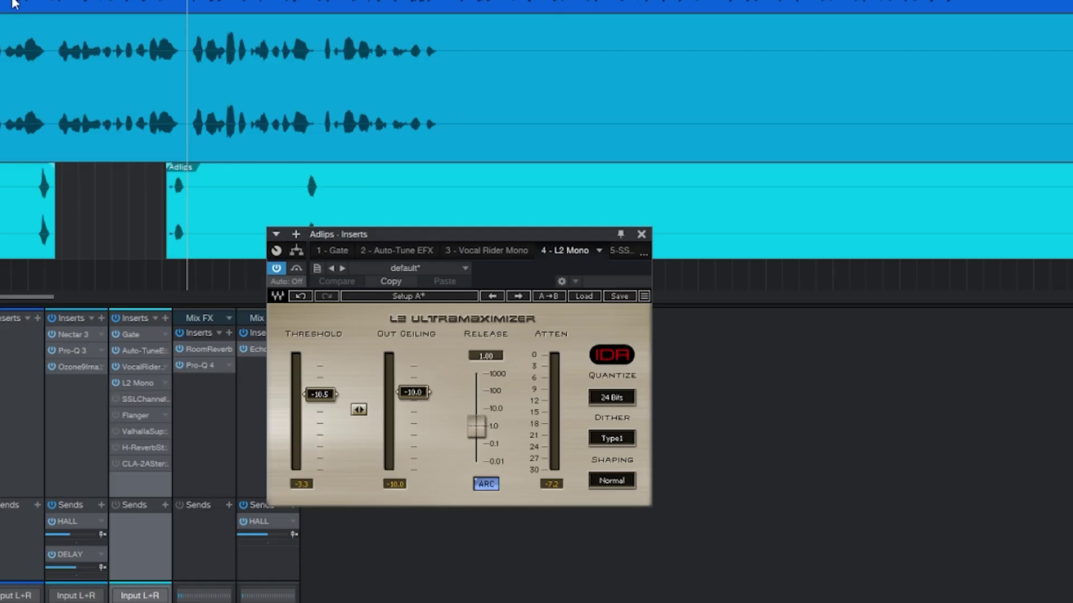
pyautogui.press('e')
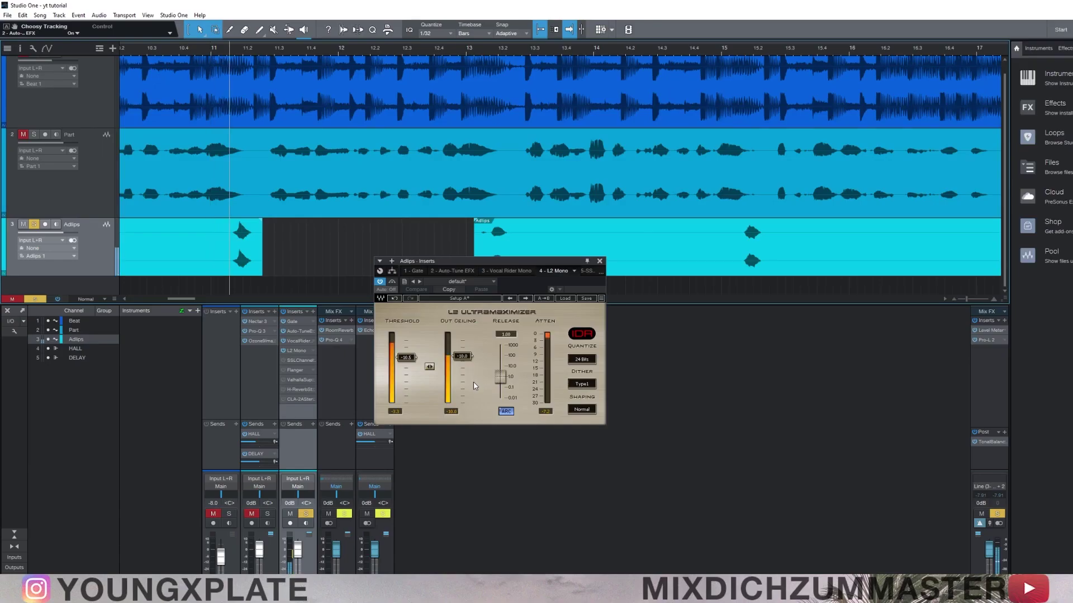
pyautogui.press('space')
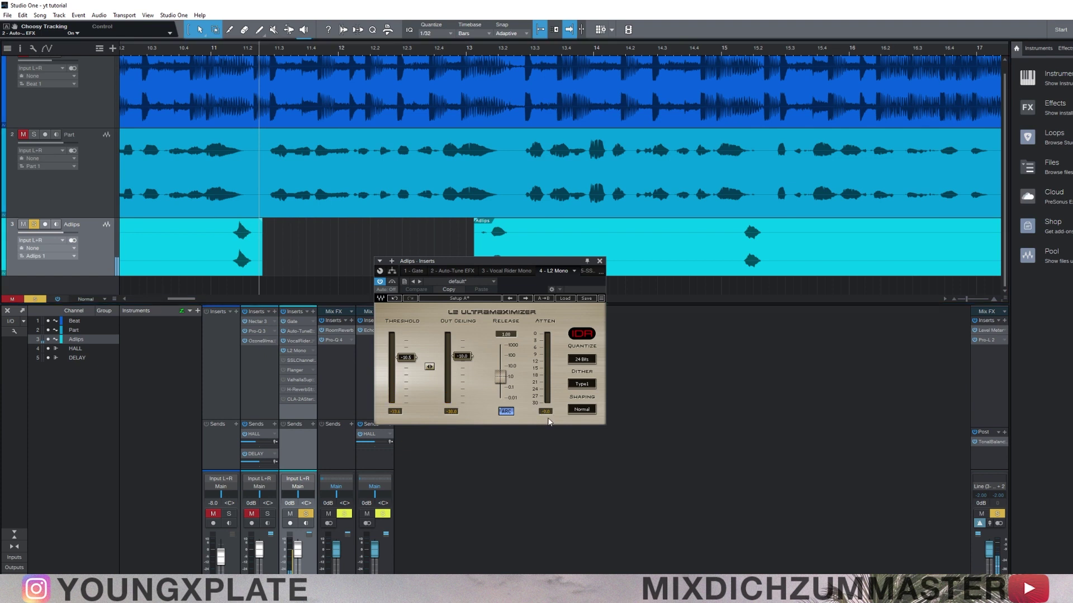
pyautogui.click(470, 56)
pyautogui.press('space')
pyautogui.press('space')
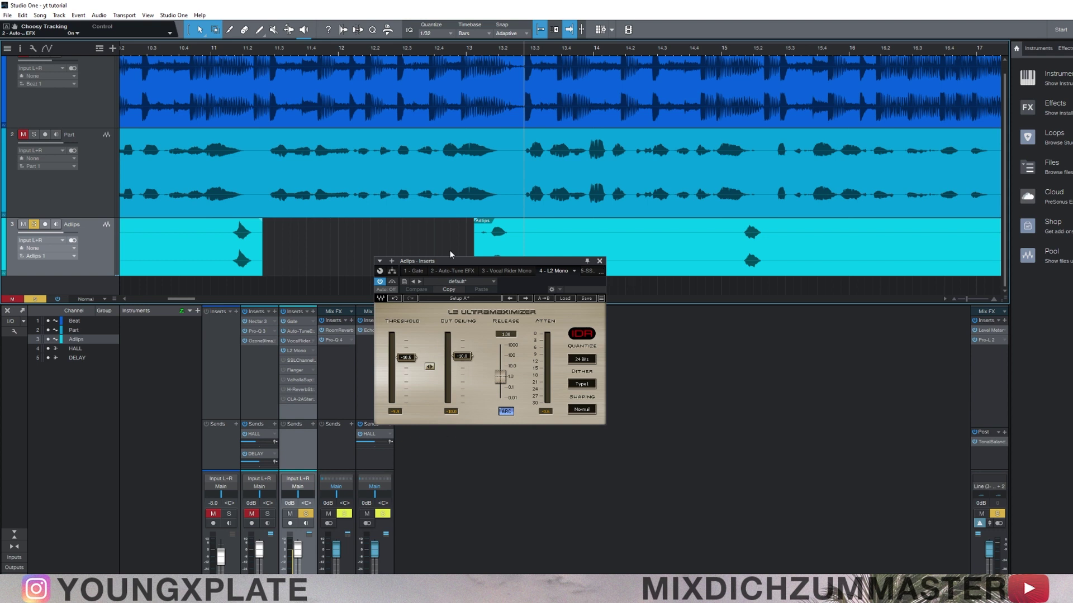
# - Set the L2 limiter's output ceiling and threshold both to 0.0 dB
pyautogui.moveTo(339, 49); pyautogui.dragTo(296, 42)
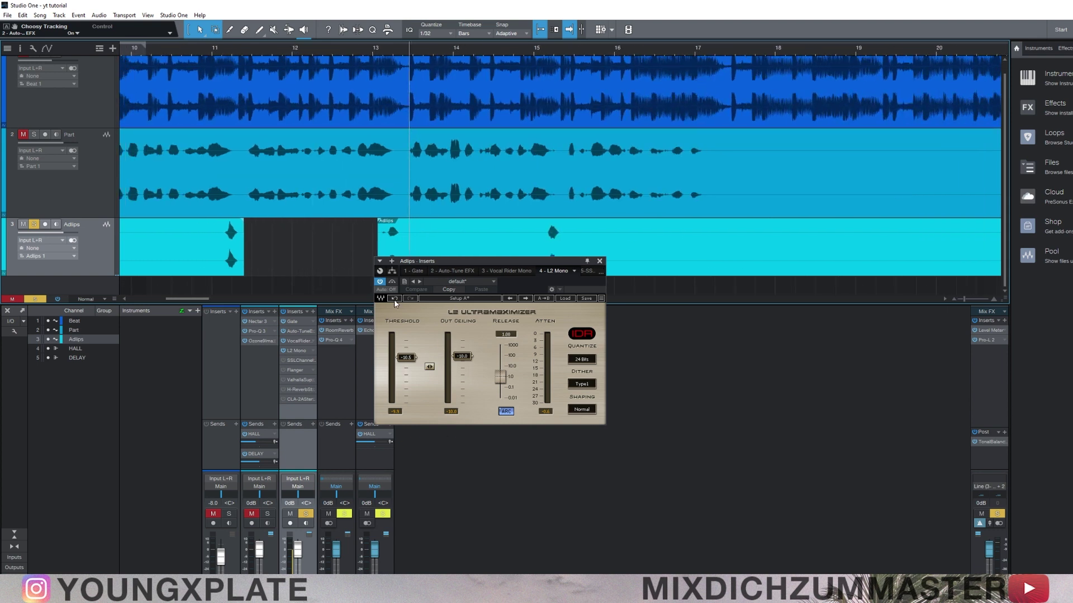
pyautogui.moveTo(463, 359); pyautogui.dragTo(463, 333)
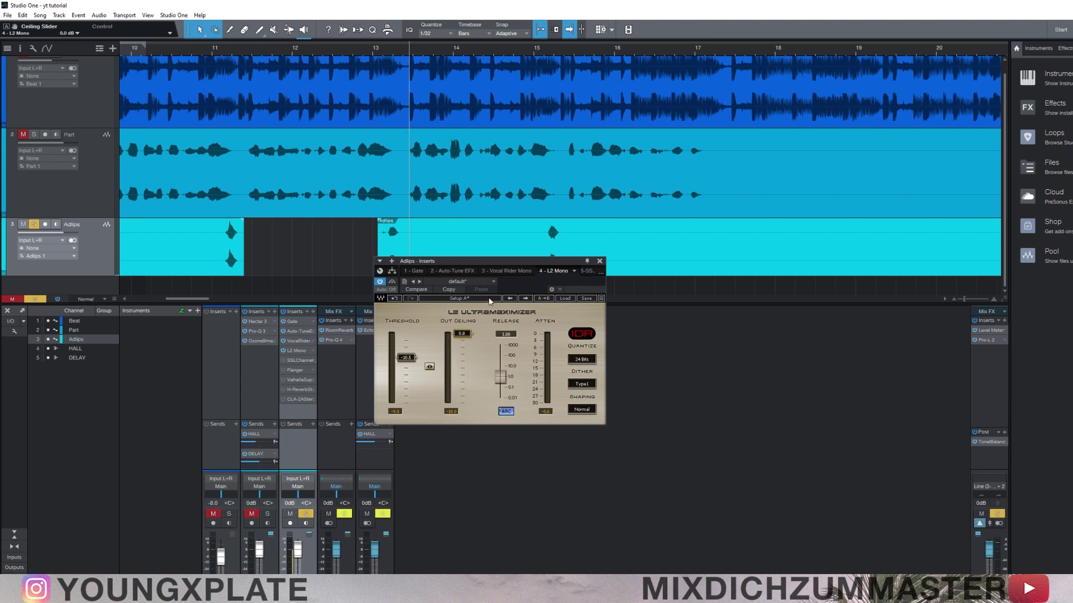
pyautogui.moveTo(409, 362); pyautogui.dragTo(409, 335)
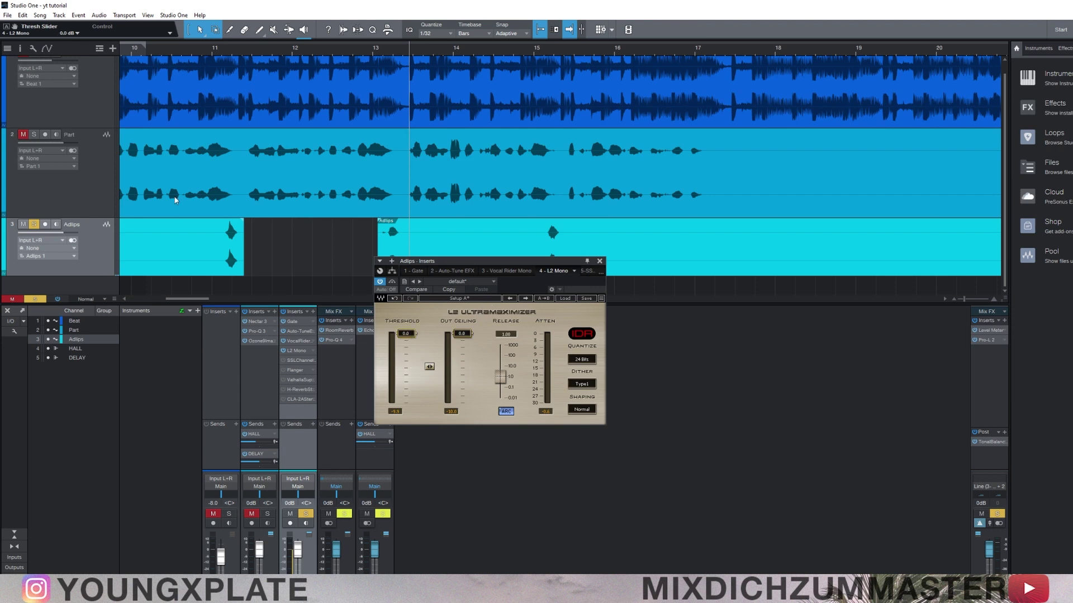
# - Play the ad-libs from about bars 11 and 13 to check the L2's output level without limiting
pyautogui.click(218, 51)
pyautogui.press('space')
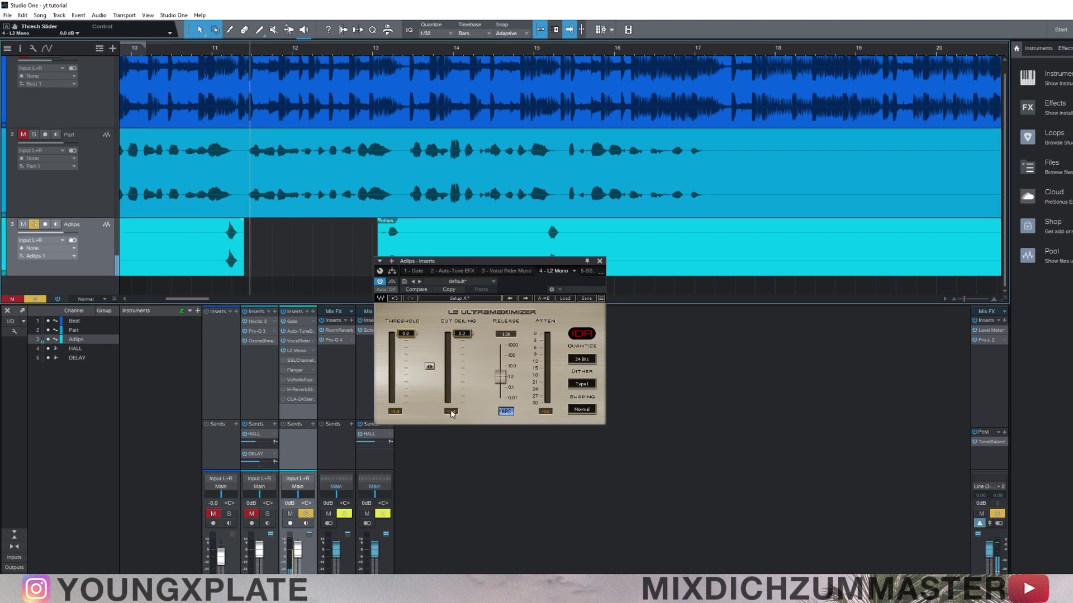
pyautogui.click(379, 58)
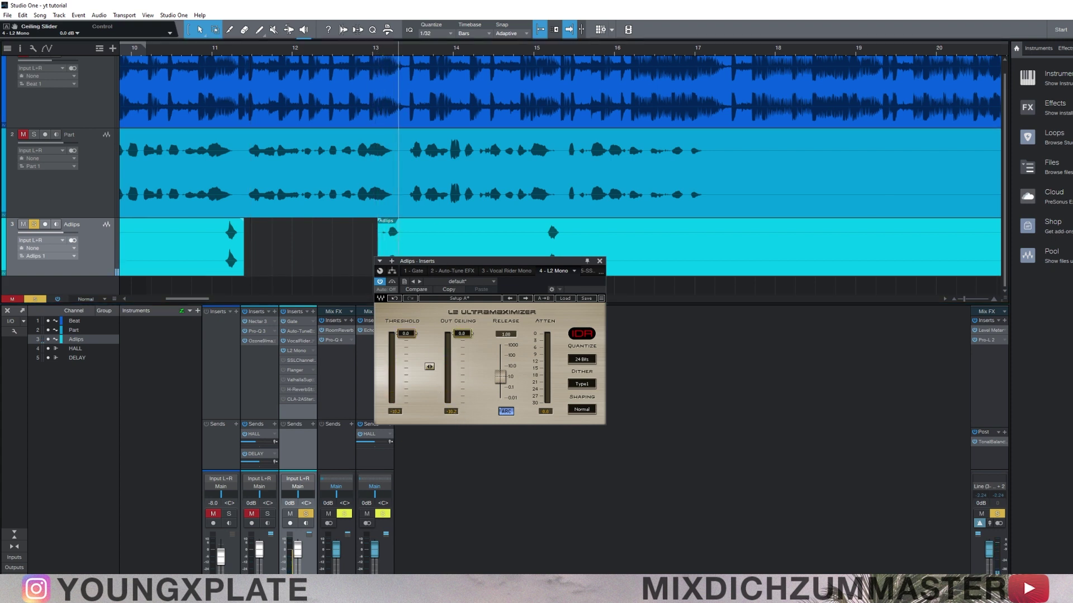
# - Set the L2's output ceiling to -10 dB and close its settings
pyautogui.click(459, 334)
pyautogui.write('-10')
pyautogui.press('Return')
pyautogui.click(453, 334)
pyautogui.click(600, 261)
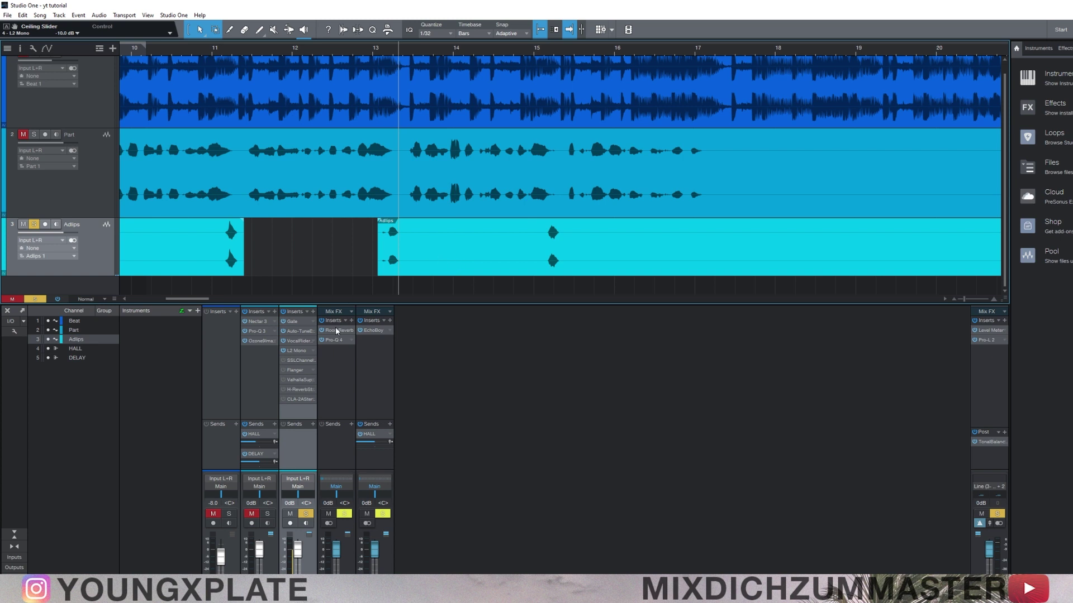
# - Activate SSLChannel Stereo on the Adlips channel and view its full settings window
pyautogui.click(297, 361)
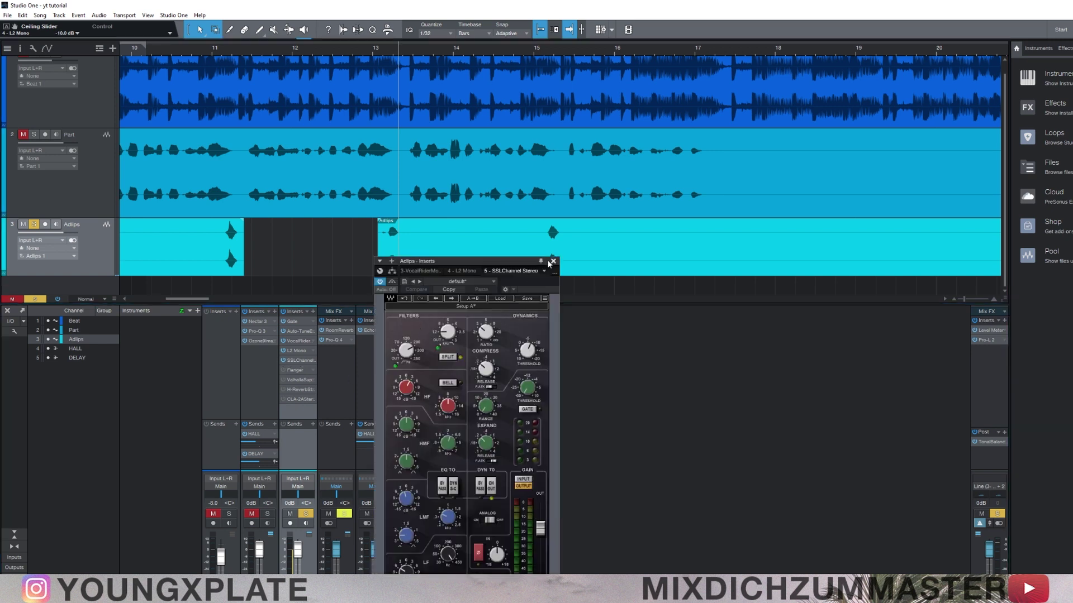
pyautogui.moveTo(515, 263); pyautogui.dragTo(514, 202)
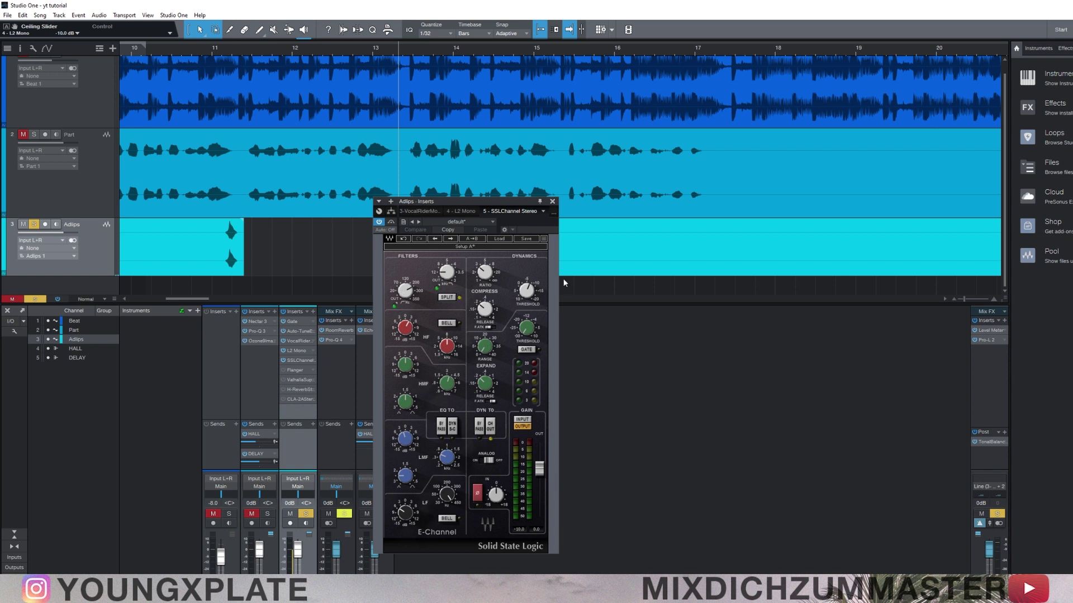
pyautogui.click(553, 202)
# - Search the plug-ins for "eq", add Pro EQ to the Adlips channel as an example, and remove it again
pyautogui.click(314, 312)
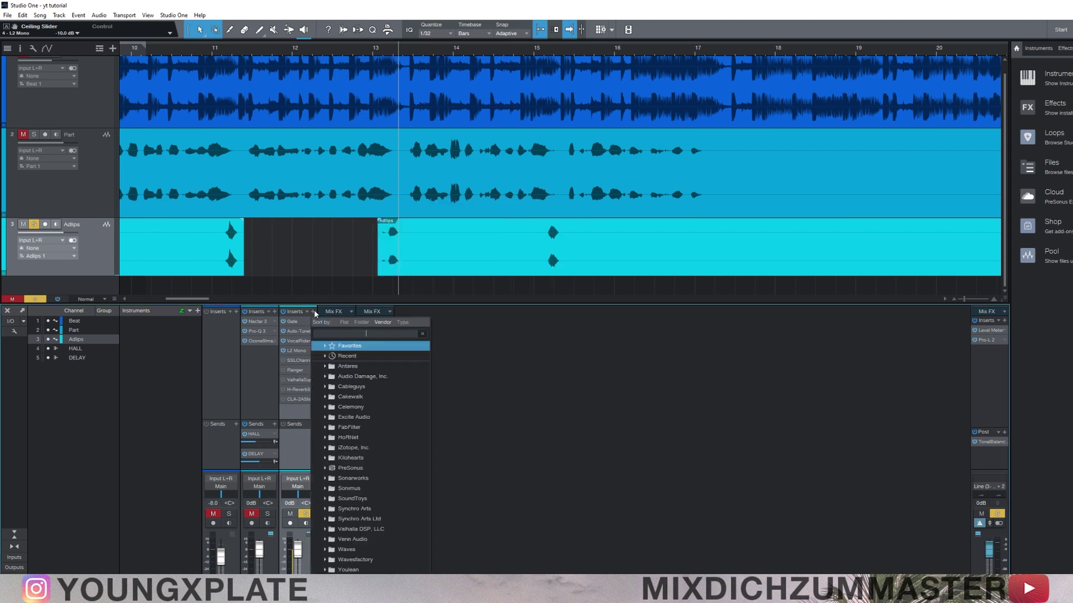
pyautogui.click(347, 346)
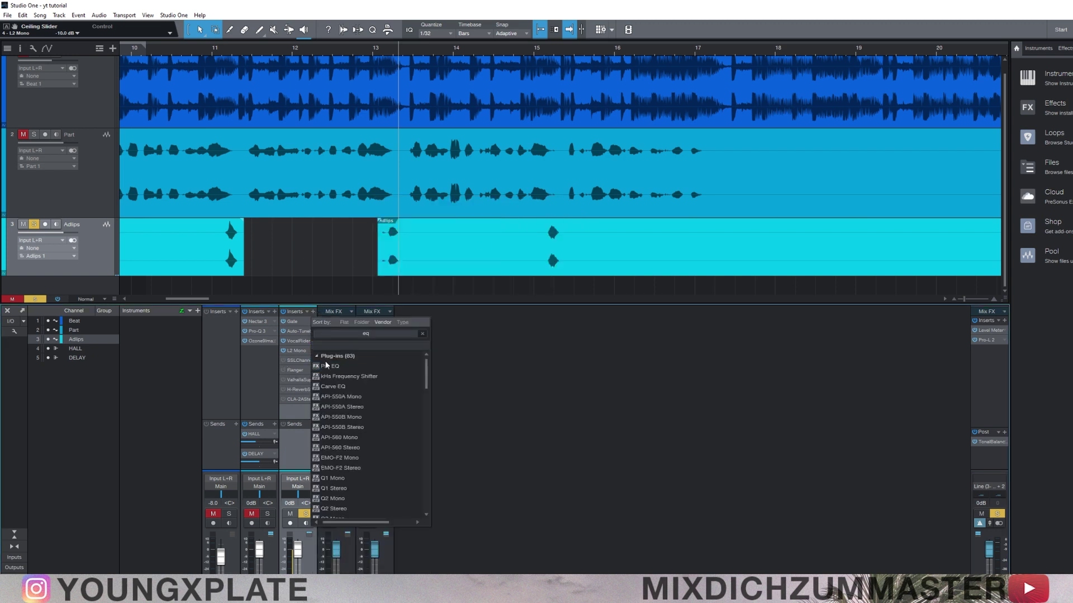
pyautogui.click(328, 370)
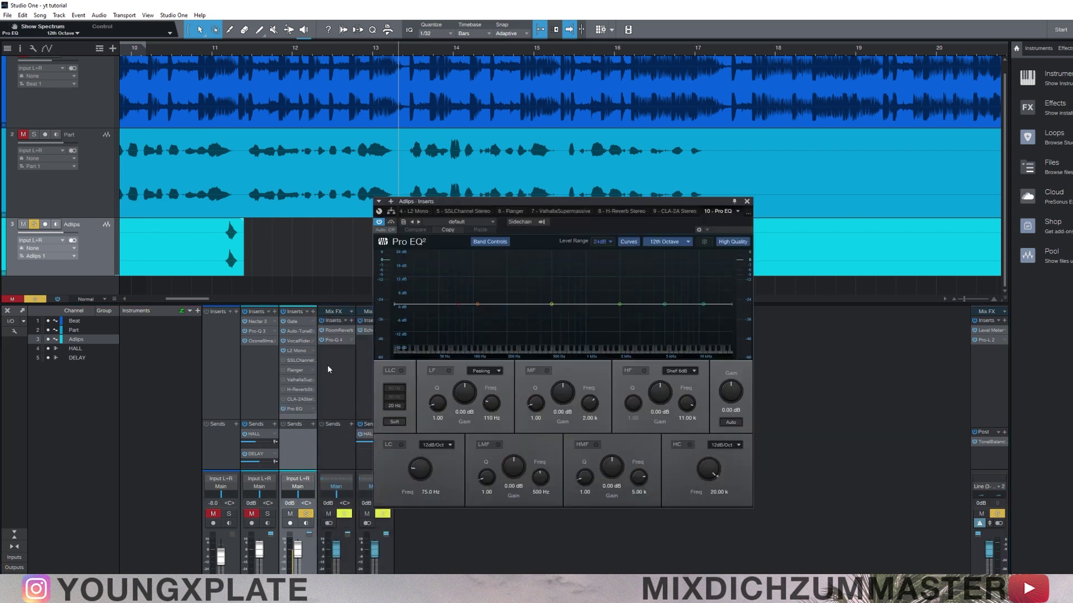
pyautogui.click(314, 312)
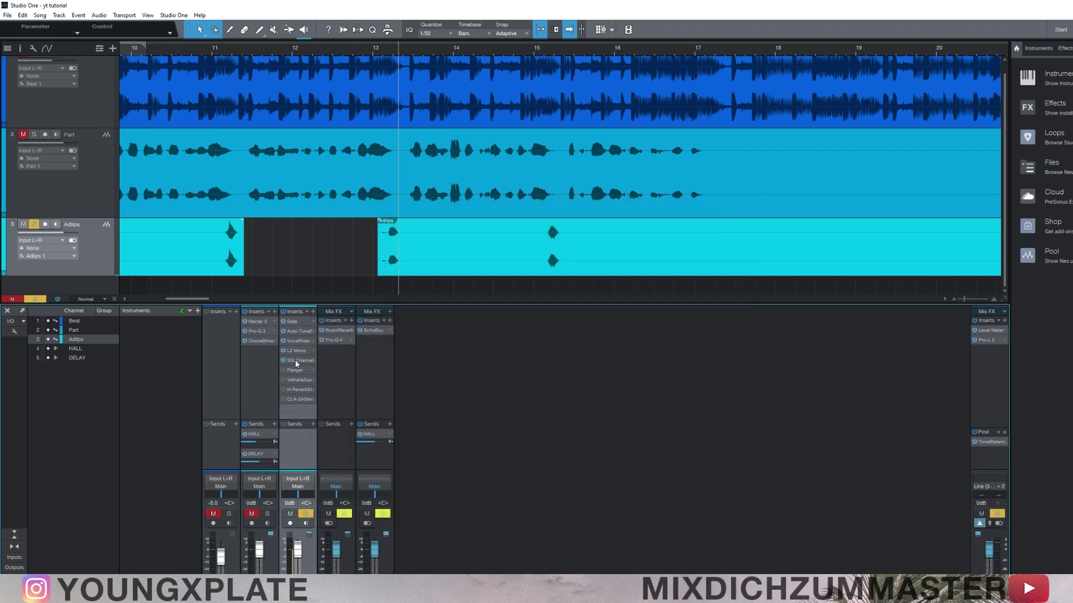
# - Review the SSLChannel's filters and EQ on the Adlips channel and turn on the compressor's fast attack
pyautogui.click(297, 362)
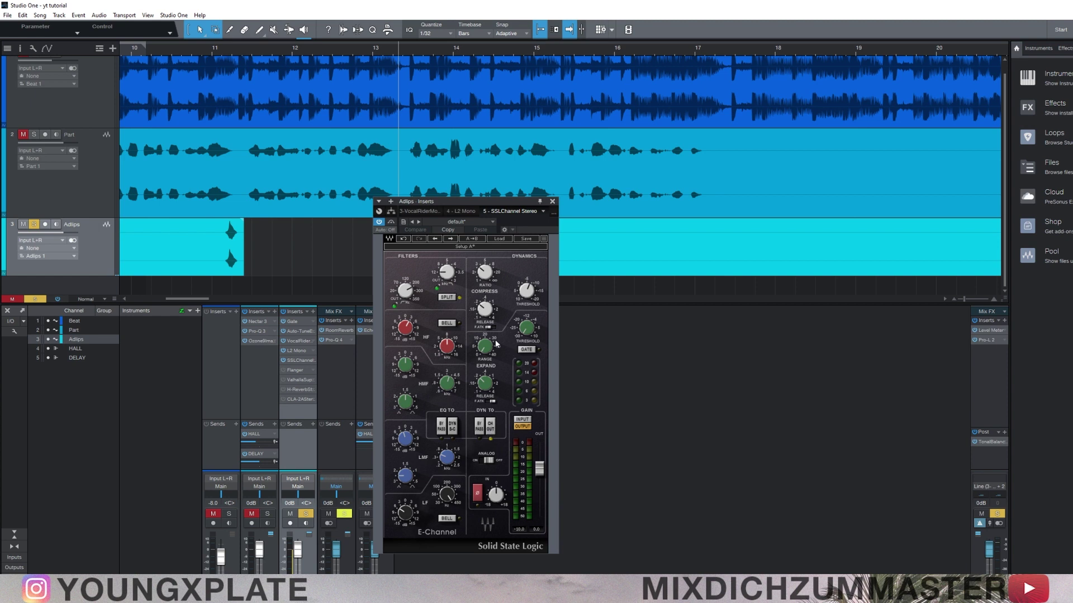
pyautogui.moveTo(474, 202); pyautogui.dragTo(690, 184)
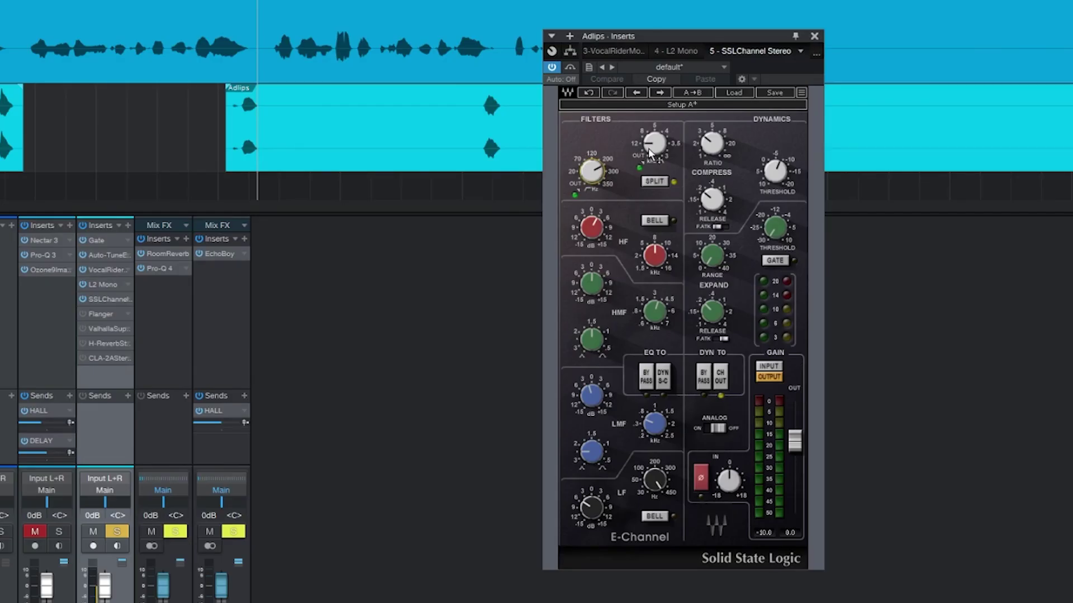
pyautogui.moveTo(654, 143)
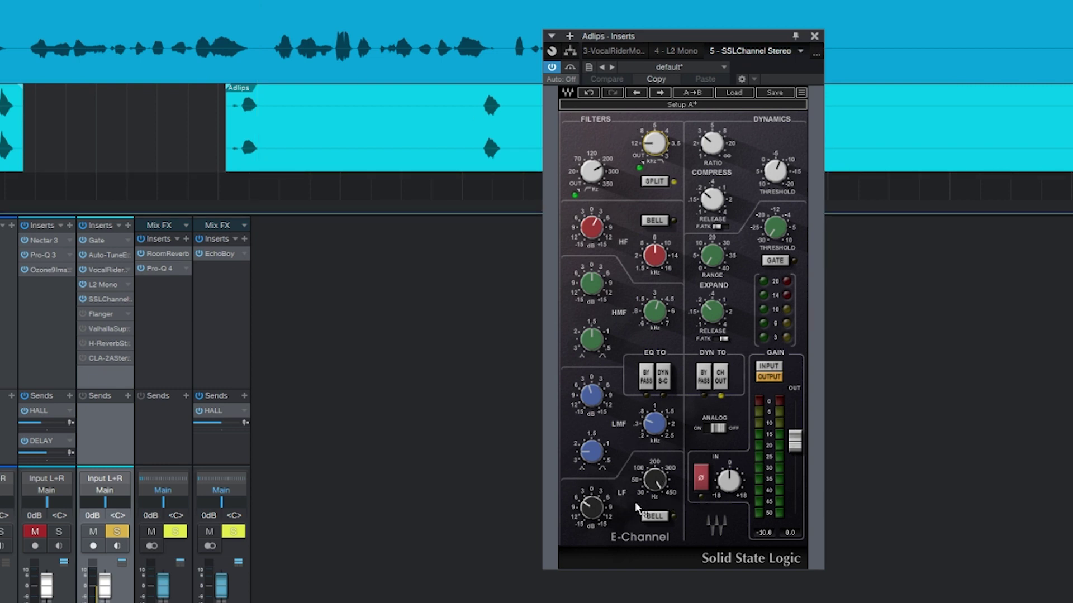
pyautogui.moveTo(587, 496); pyautogui.dragTo(585, 513)
pyautogui.press('space')
pyautogui.click(711, 199)
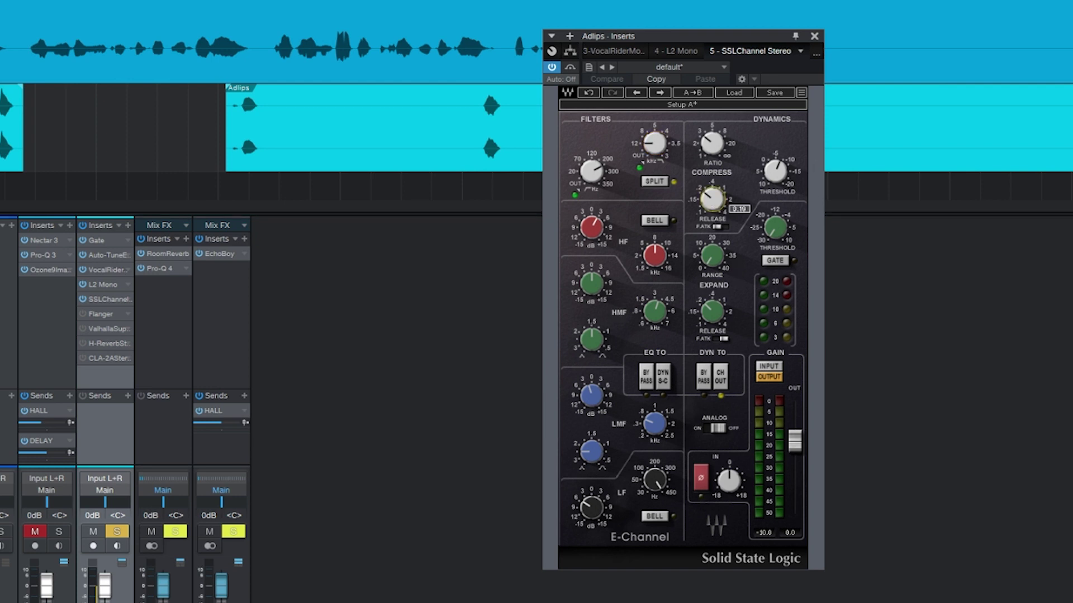
pyautogui.click(715, 226)
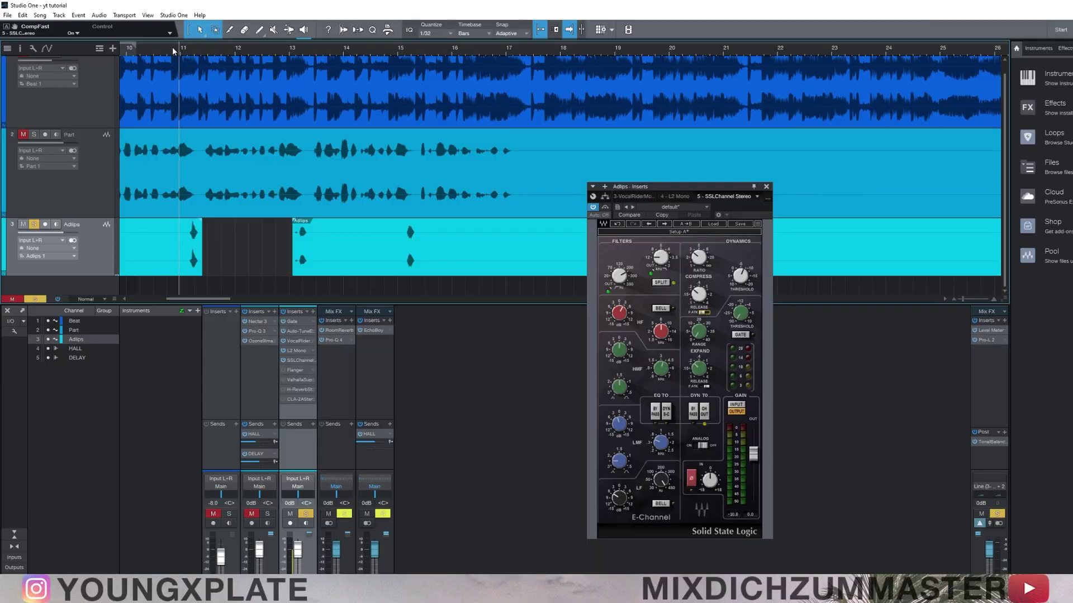
pyautogui.click(766, 186)
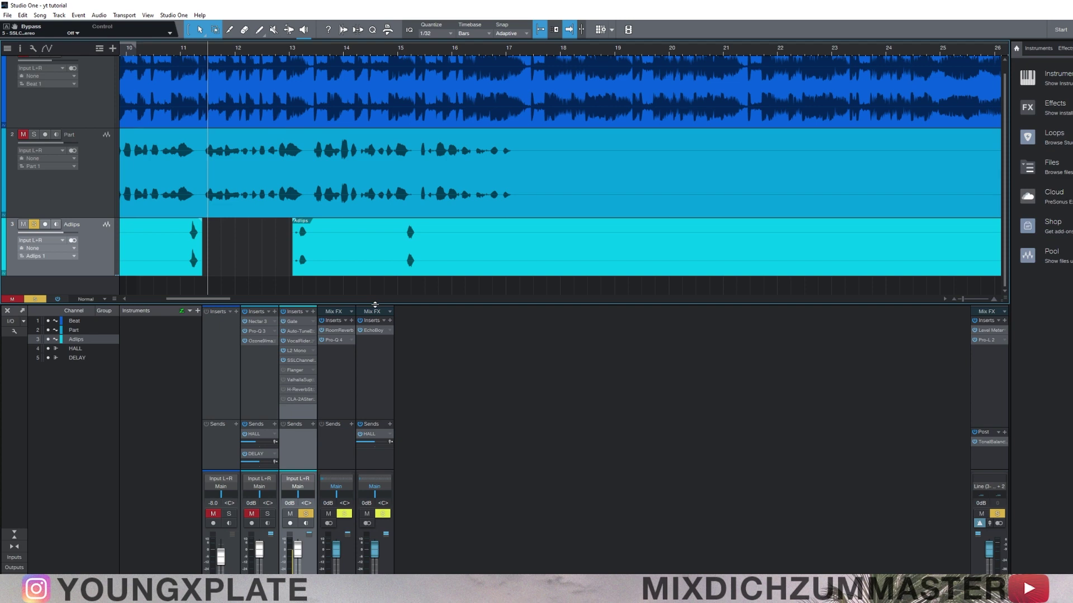
# - Activate the Flanger insert on the Adlips channel and listen to the first ad-lib up close
pyautogui.click(283, 370)
pyautogui.press('e')
pyautogui.press('e')
pyautogui.press('e')
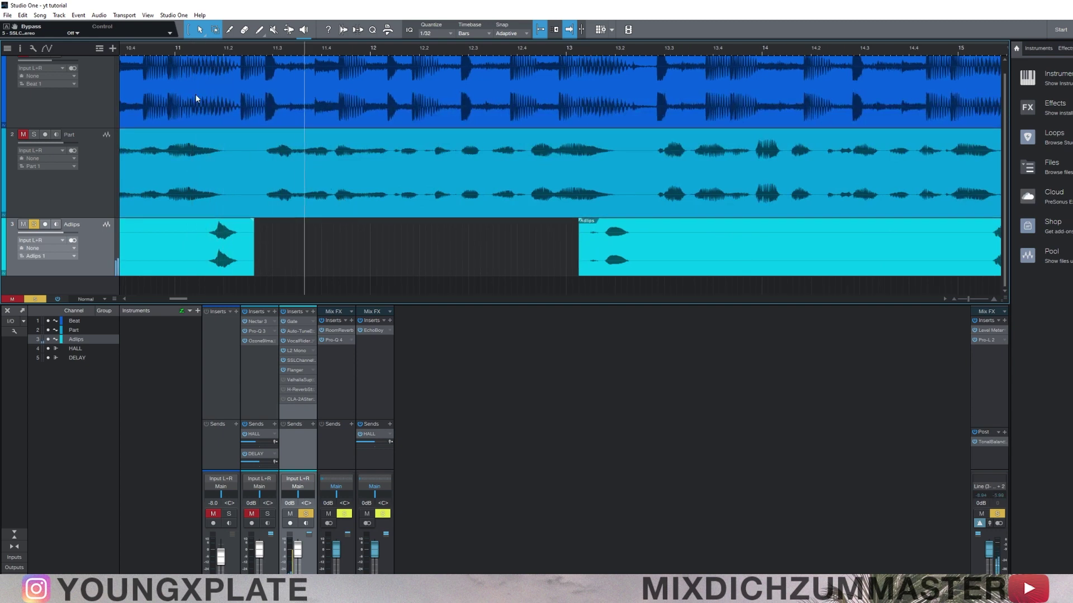
# - Solo the Beat track alongside the Adlips track and play them together to hear the flanged ad-libs in context
pyautogui.press('w')
pyautogui.press('w')
pyautogui.press('w')
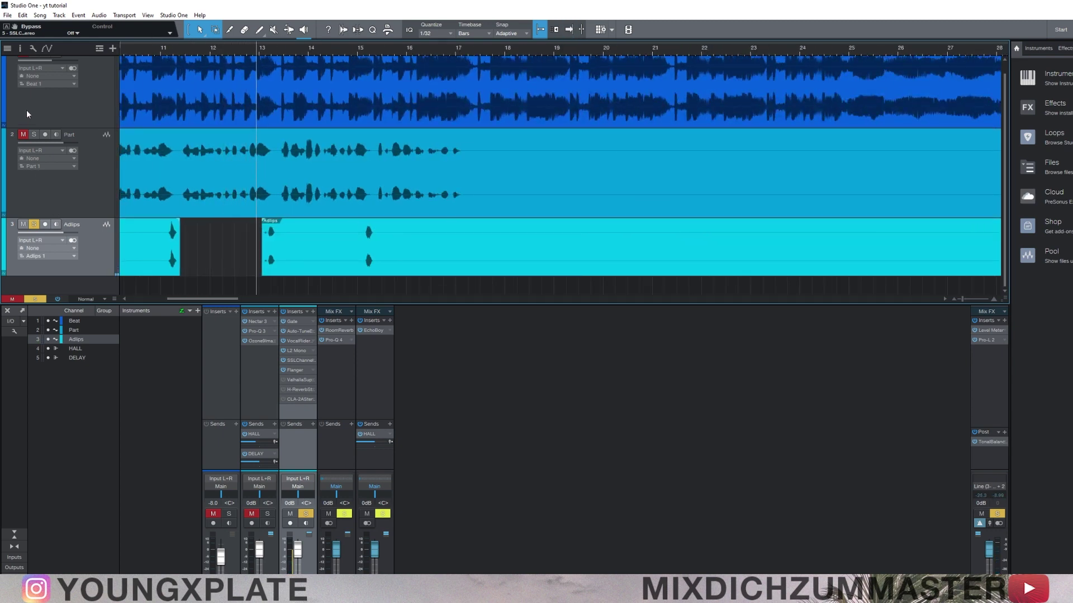
pyautogui.scroll(2, 3, 58)
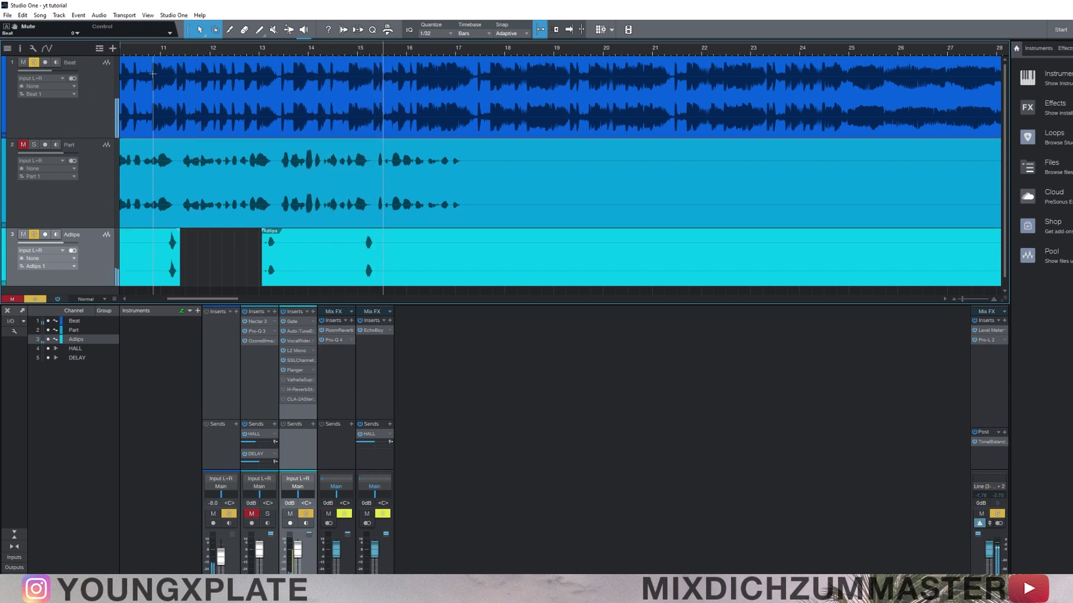
# - Play the flanged ad-lib with the beat, then review the Flanger's preset list and its Chorus settings
pyautogui.click(157, 49)
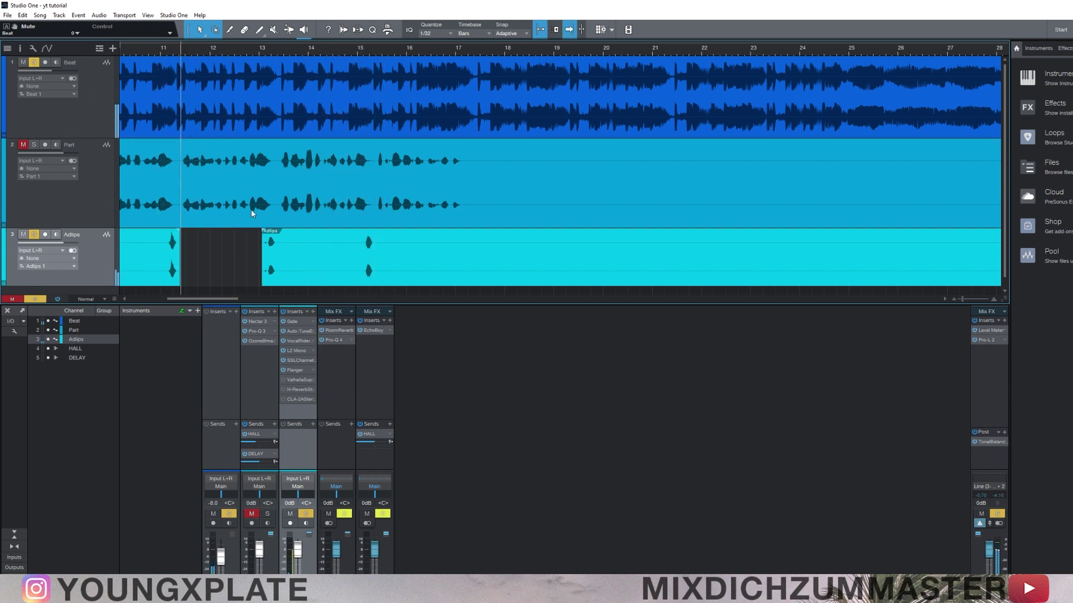
pyautogui.click(301, 371)
pyautogui.click(478, 282)
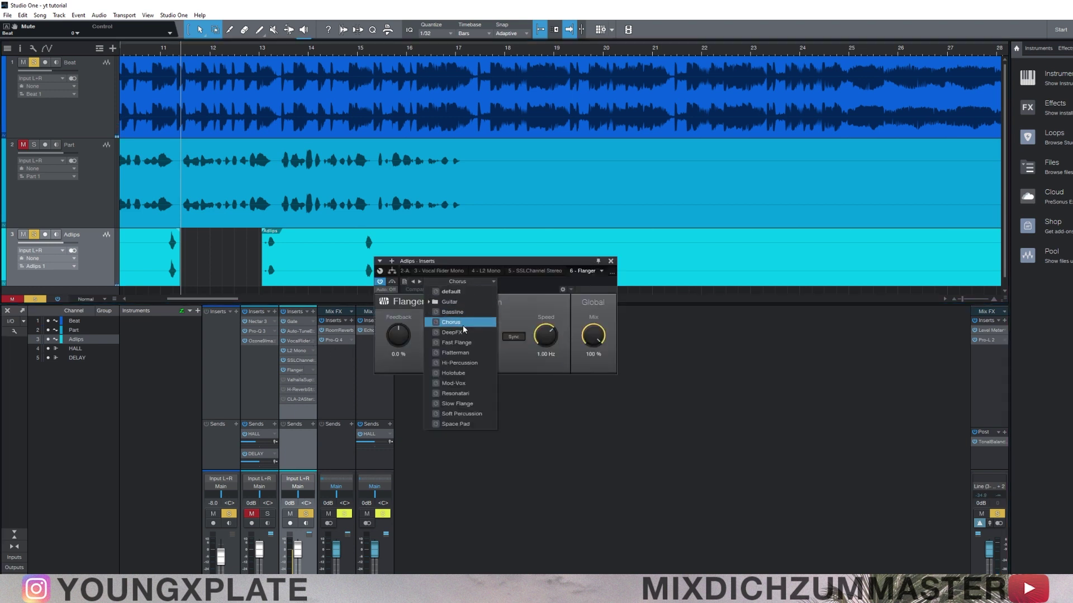
pyautogui.click(486, 283)
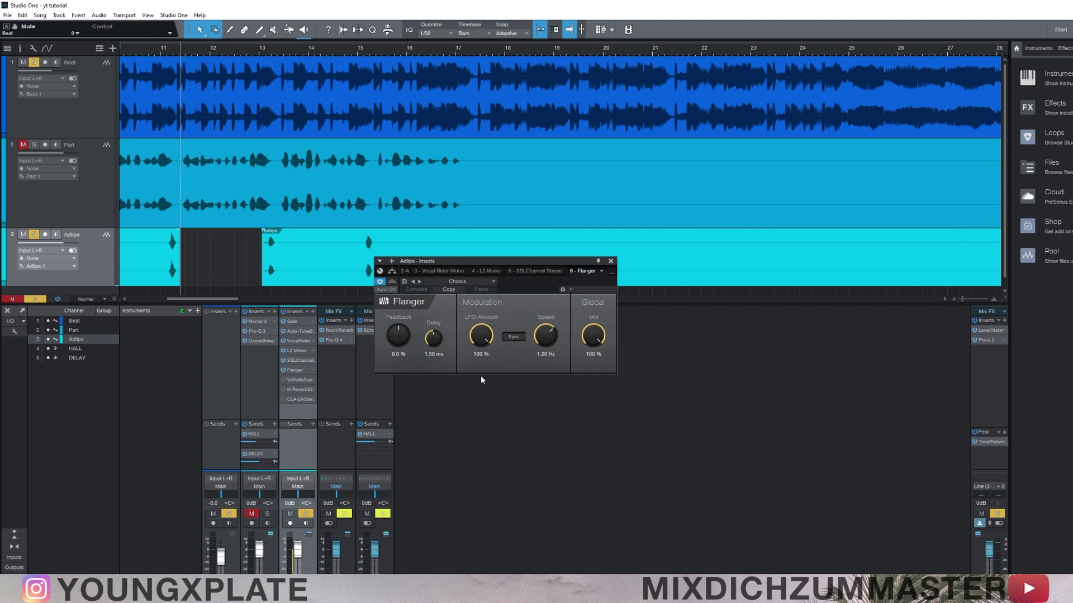
pyautogui.click(611, 261)
# - Activate the ValhallaSupermassive insert on the Adlips channel and play the first ad-lib with the beat
pyautogui.scroll(-1, 259, 230)
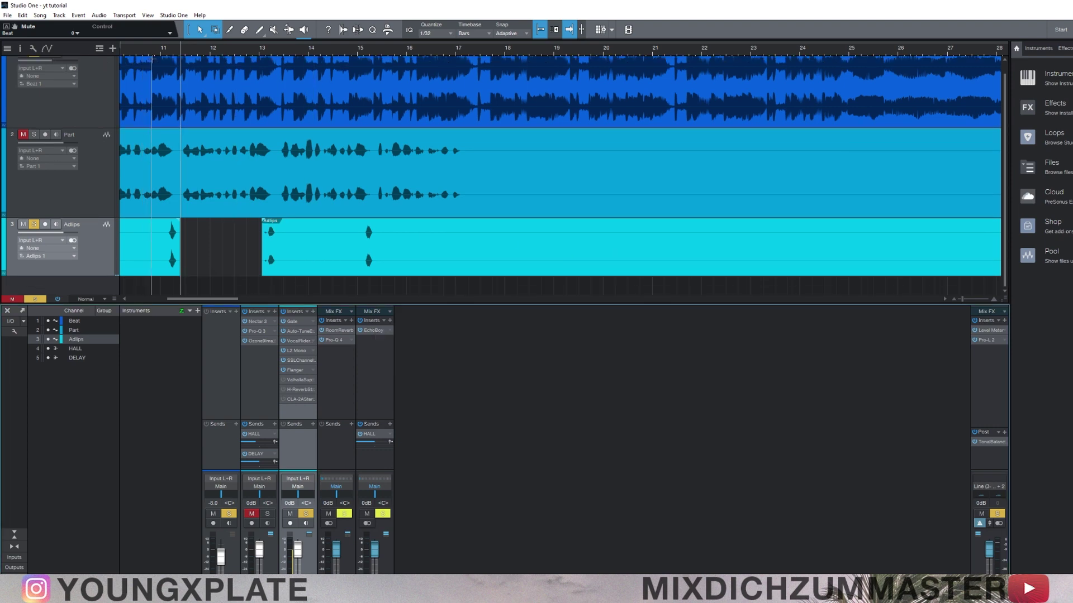
pyautogui.scroll(3, 190, 67)
pyautogui.scroll(-2, 204, 70)
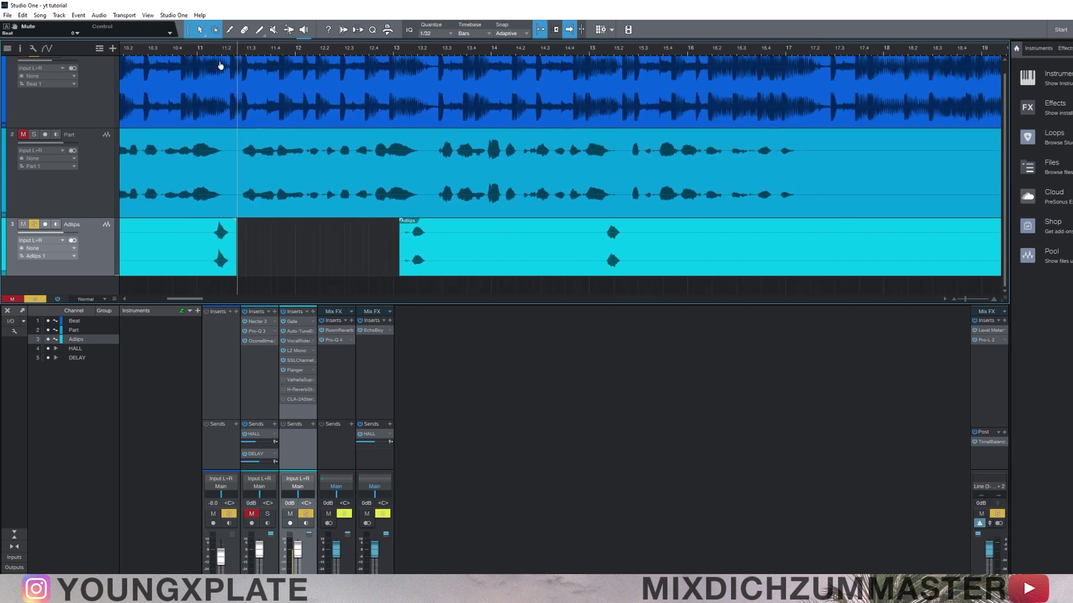
pyautogui.click(164, 52)
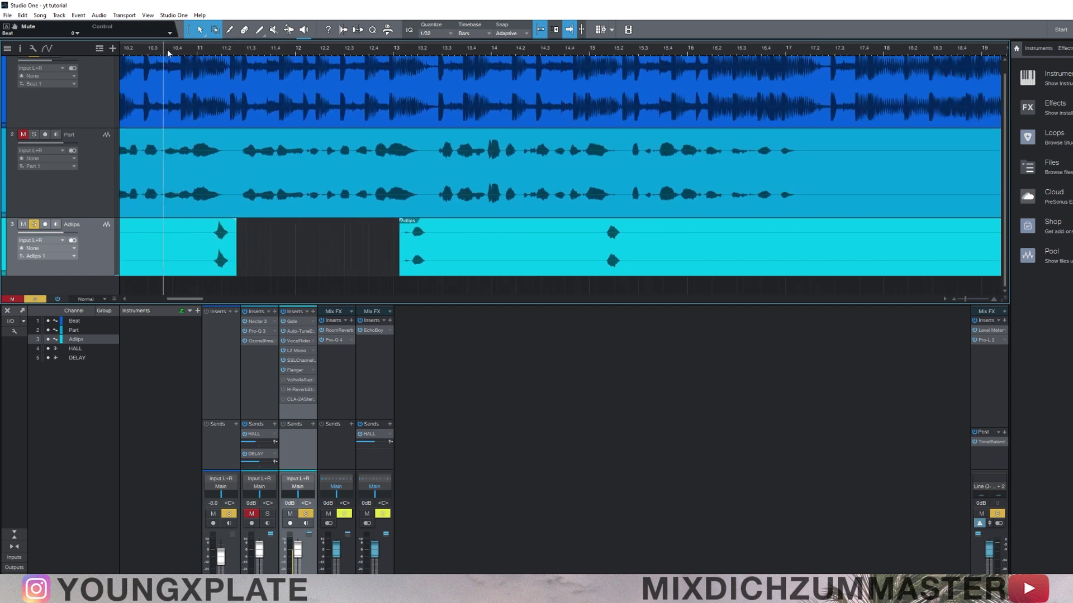
pyautogui.doubleClick(294, 381)
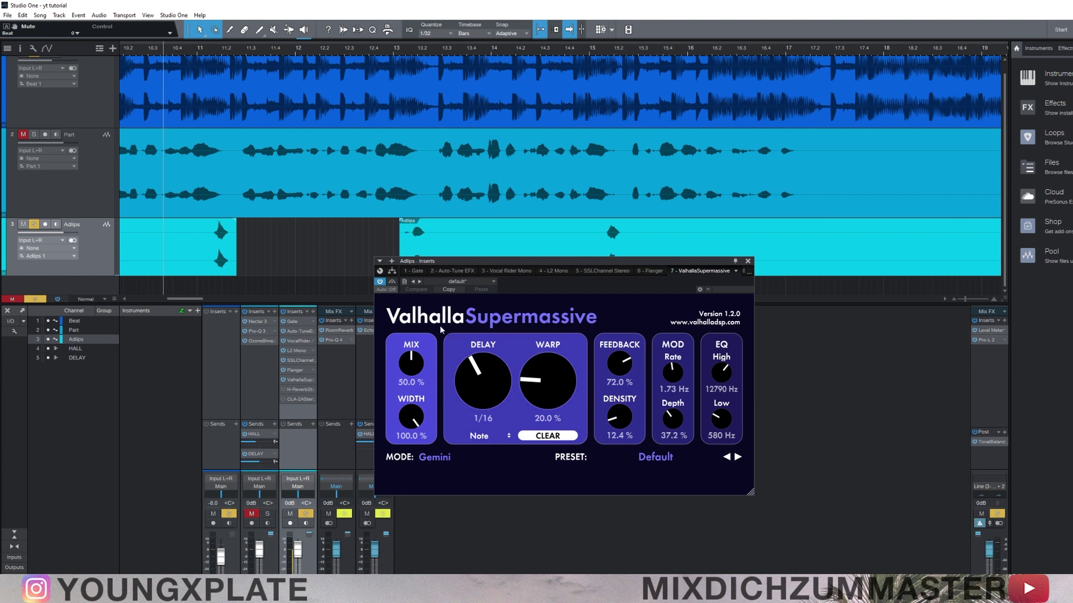
pyautogui.press('space')
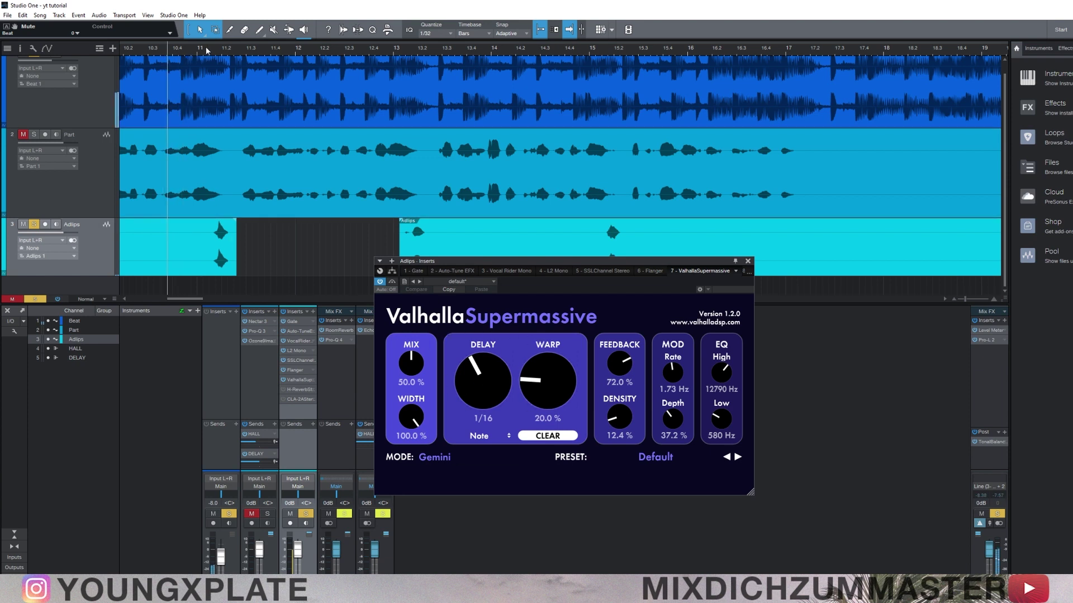
pyautogui.scroll(2, 81, 106)
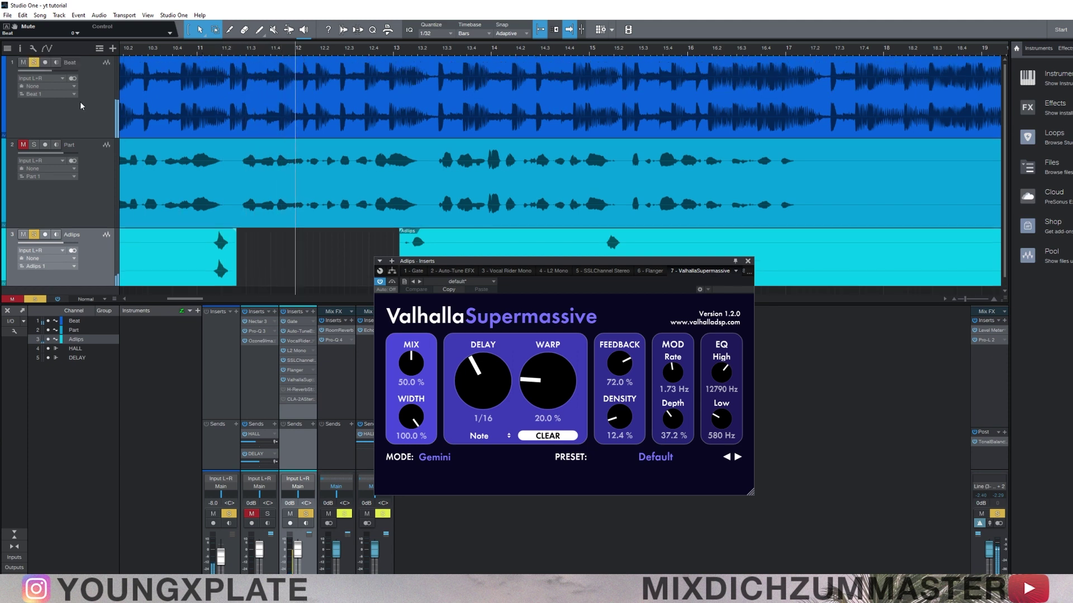
pyautogui.scroll(-2, 81, 106)
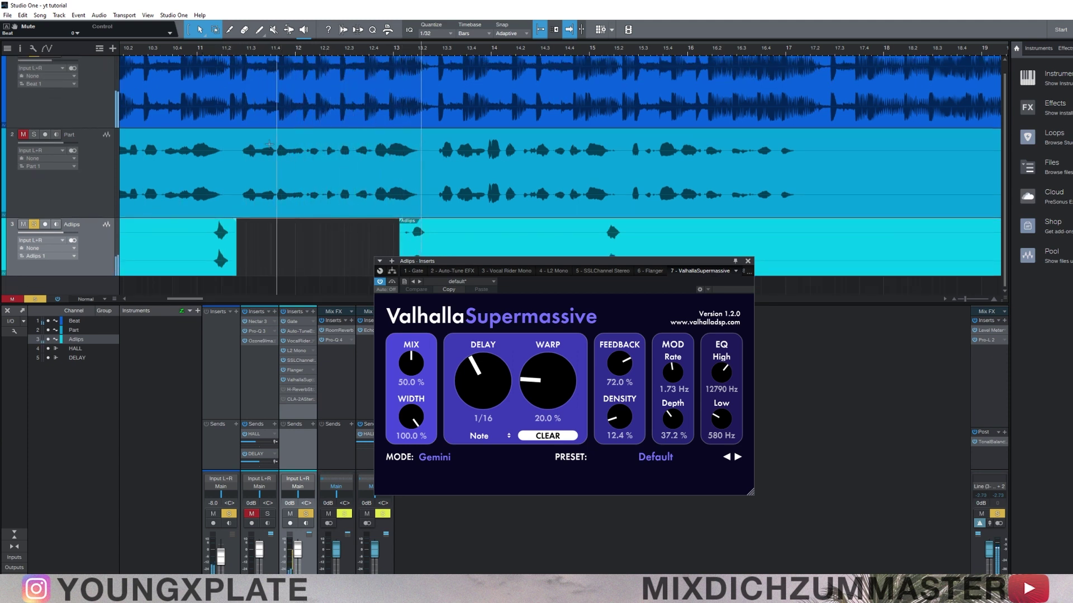
# - Mute the Beat track and replay the first ad-lib through ValhallaSupermassive on its own
pyautogui.scroll(2, 81, 105)
pyautogui.click(23, 63)
pyautogui.scroll(-2, 81, 105)
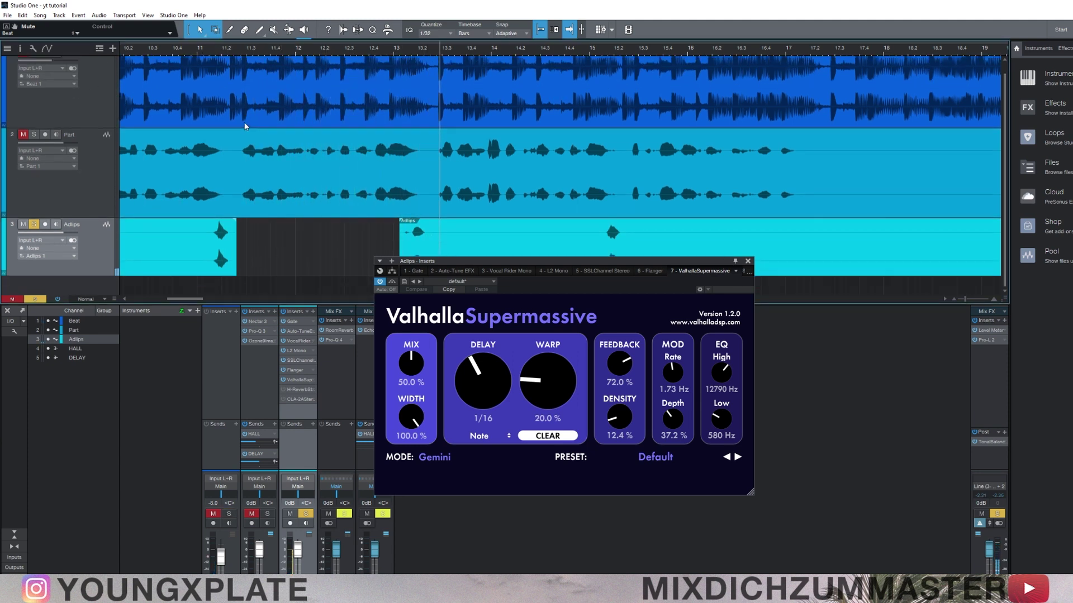
pyautogui.click(182, 51)
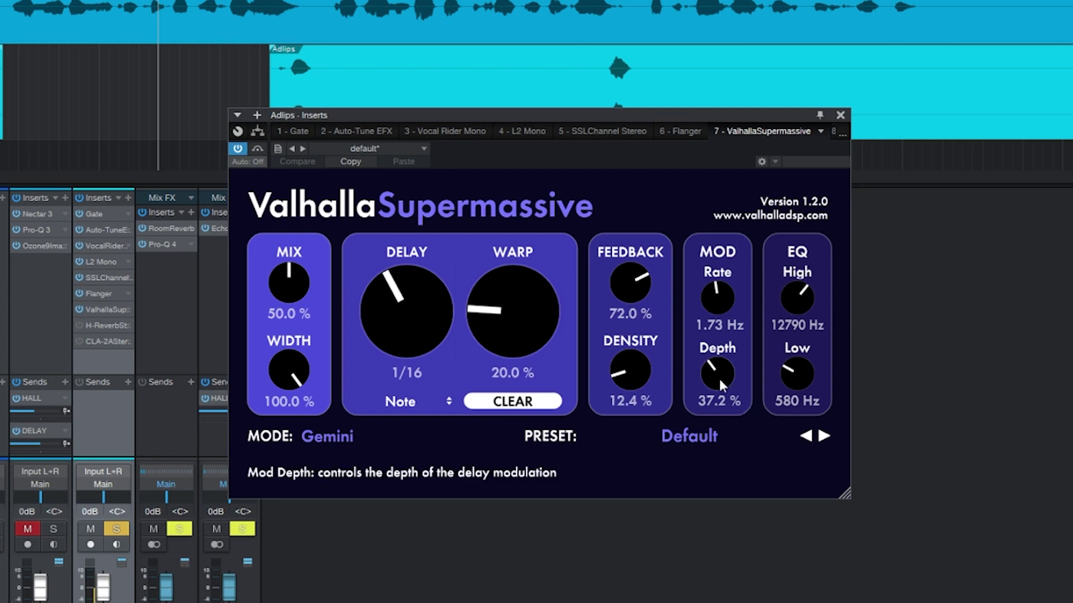
# - Try ValhallaSupermassive's Mod Depth at 100 % and 49.2 % on the first ad-lib, then close the plug-in
pyautogui.moveTo(719, 379); pyautogui.dragTo(719, 335)
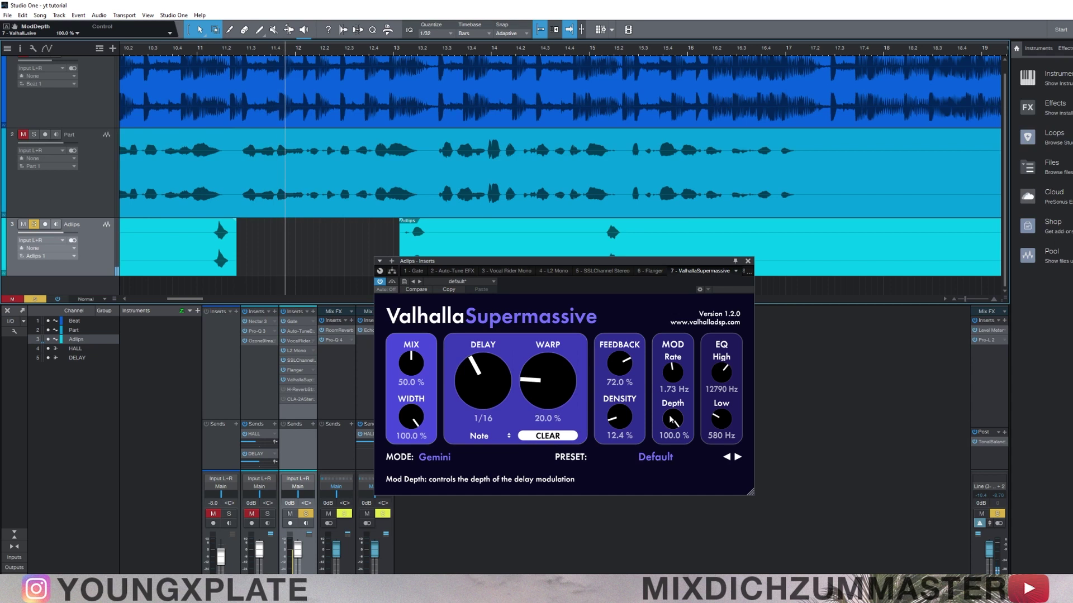
pyautogui.moveTo(670, 421); pyautogui.dragTo(676, 478)
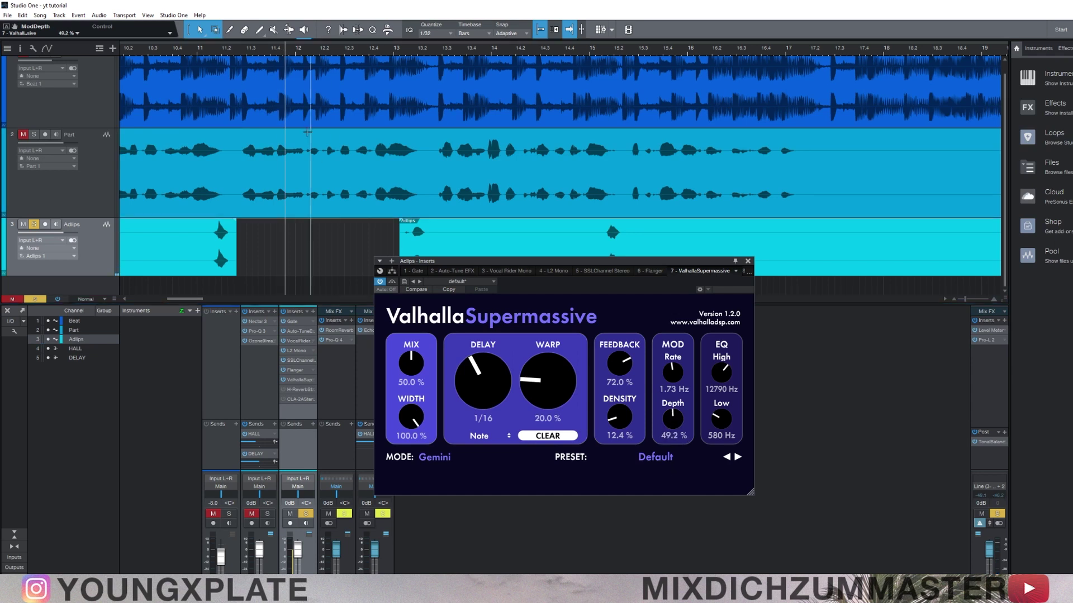
pyautogui.click(210, 53)
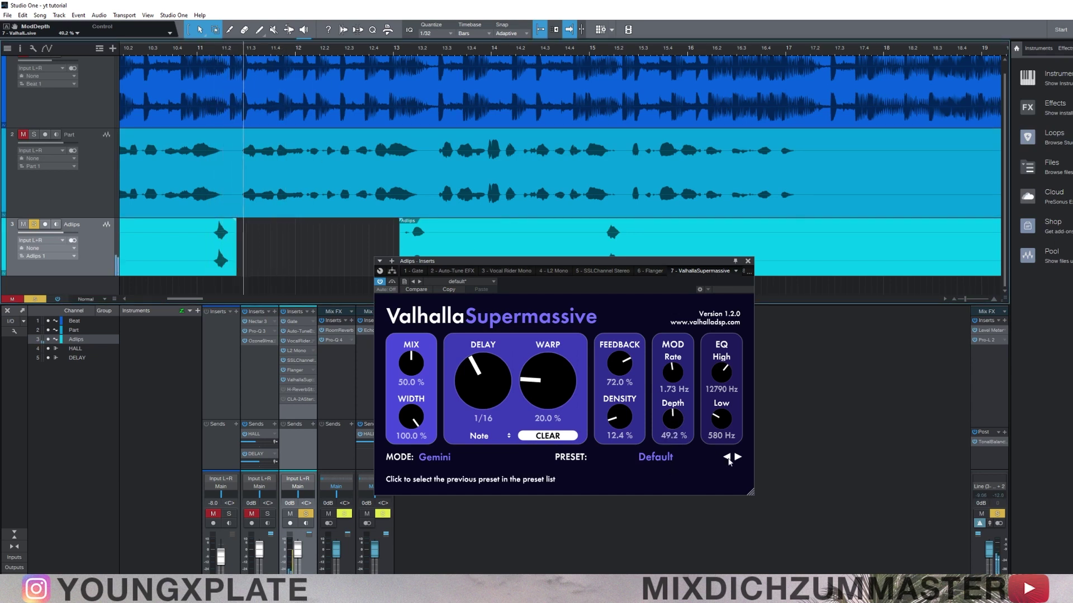
pyautogui.click(212, 54)
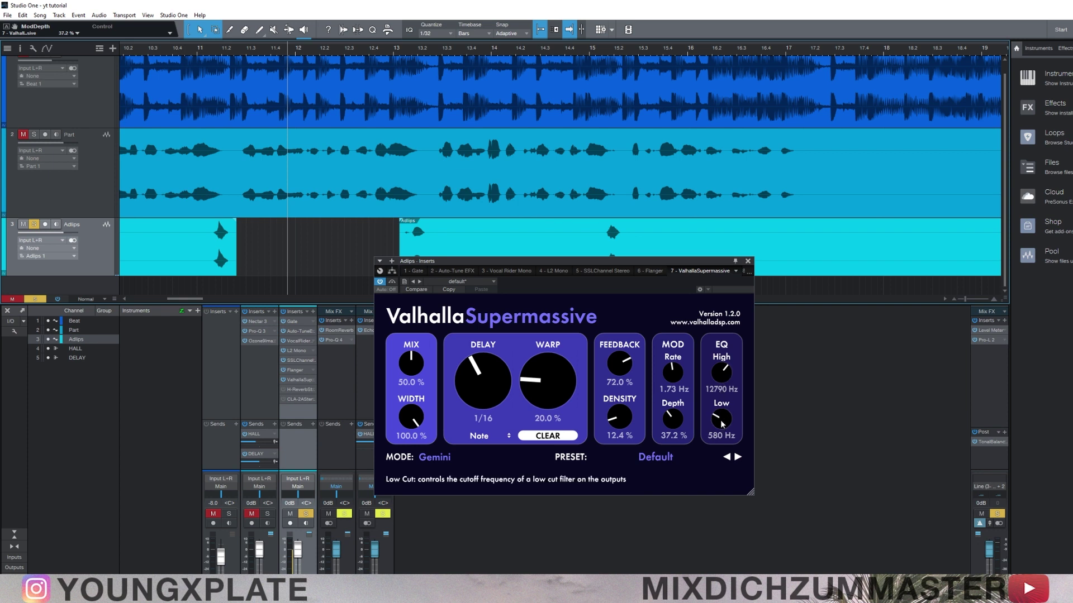
pyautogui.click(747, 261)
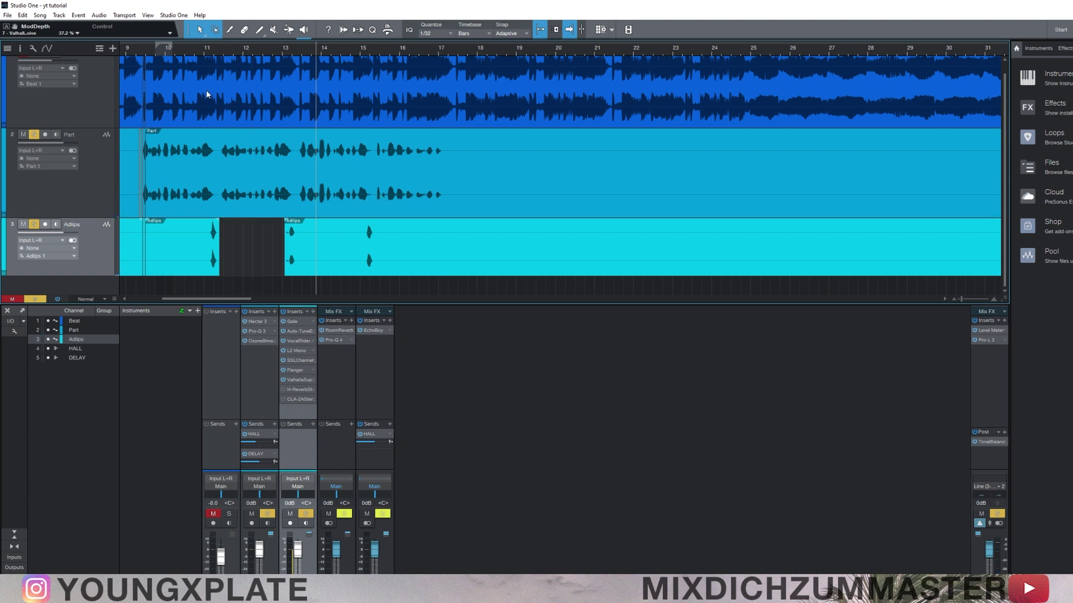
# - Activate the H-Reverb Stereo insert on the Adlips channel and play the ad-libs with the Part track from shortly after bar 10
pyautogui.moveTo(189, 48); pyautogui.dragTo(212, 50)
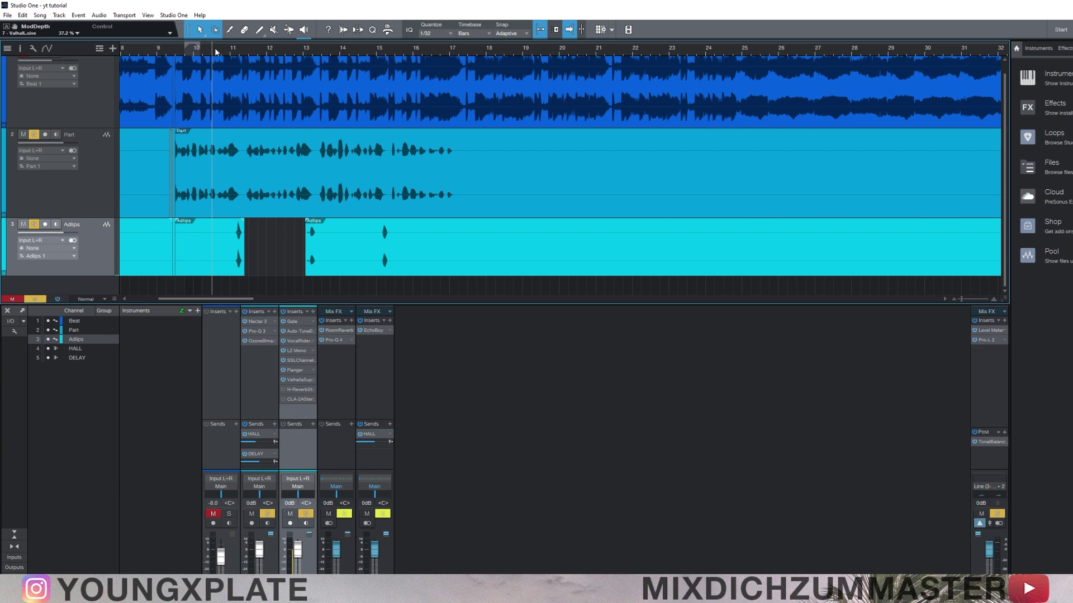
pyautogui.click(301, 390)
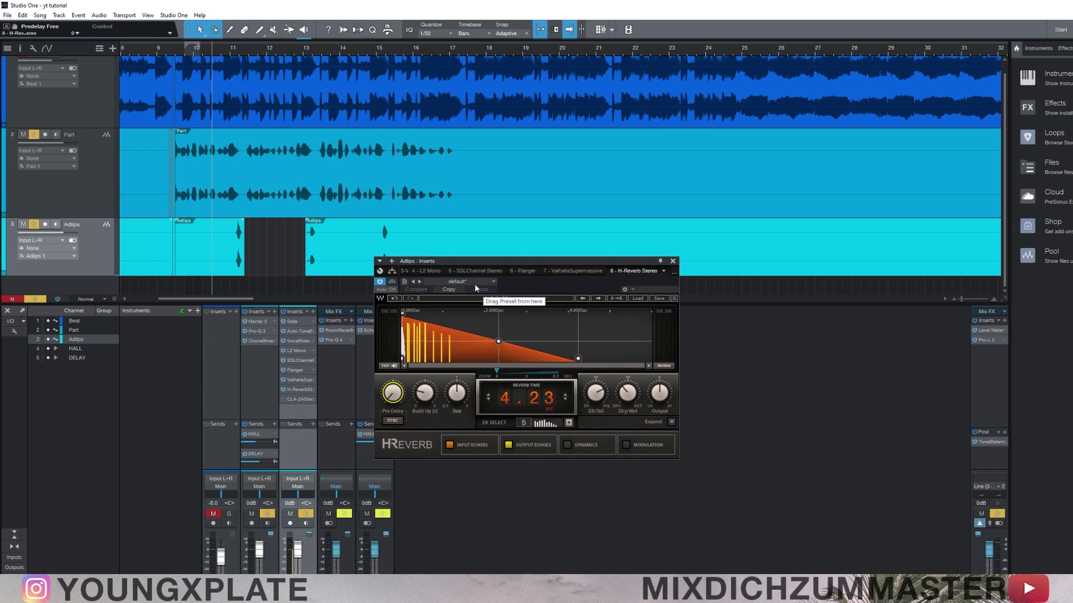
pyautogui.click(672, 261)
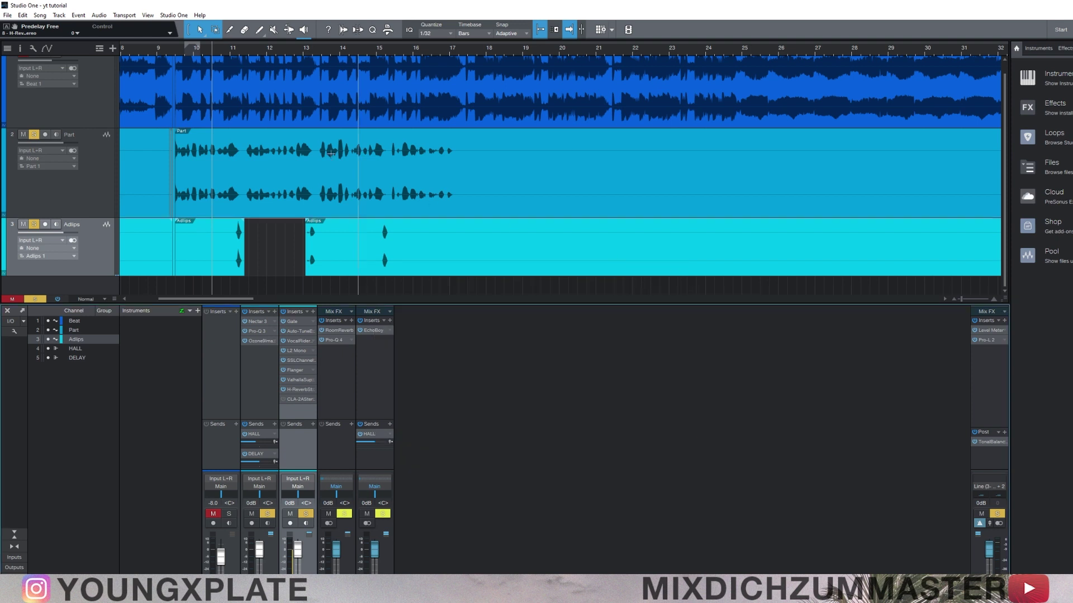
pyautogui.scroll(3, 235, 61)
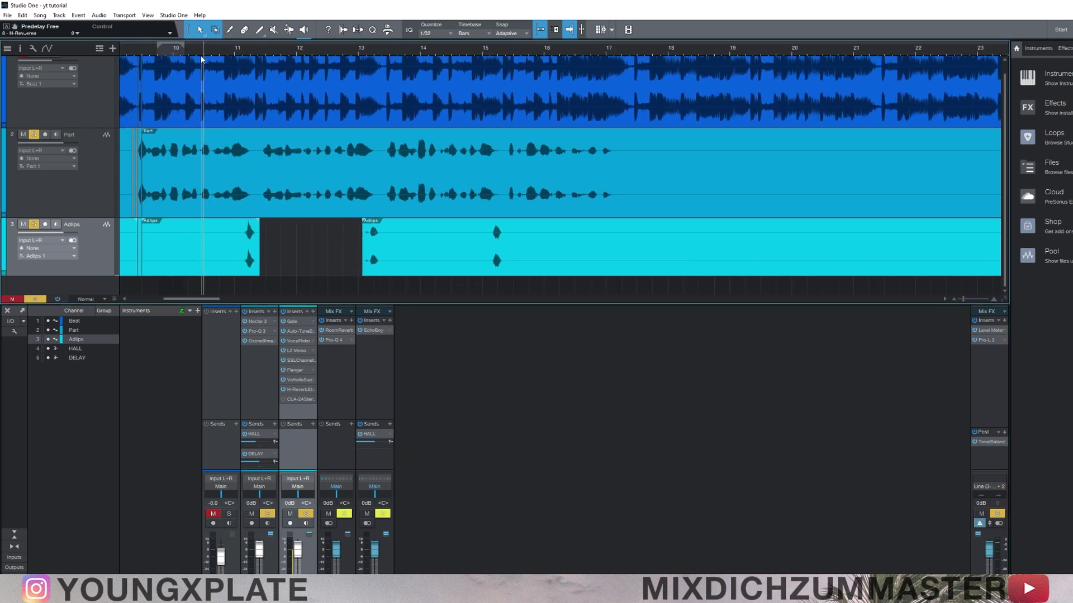
pyautogui.click(199, 51)
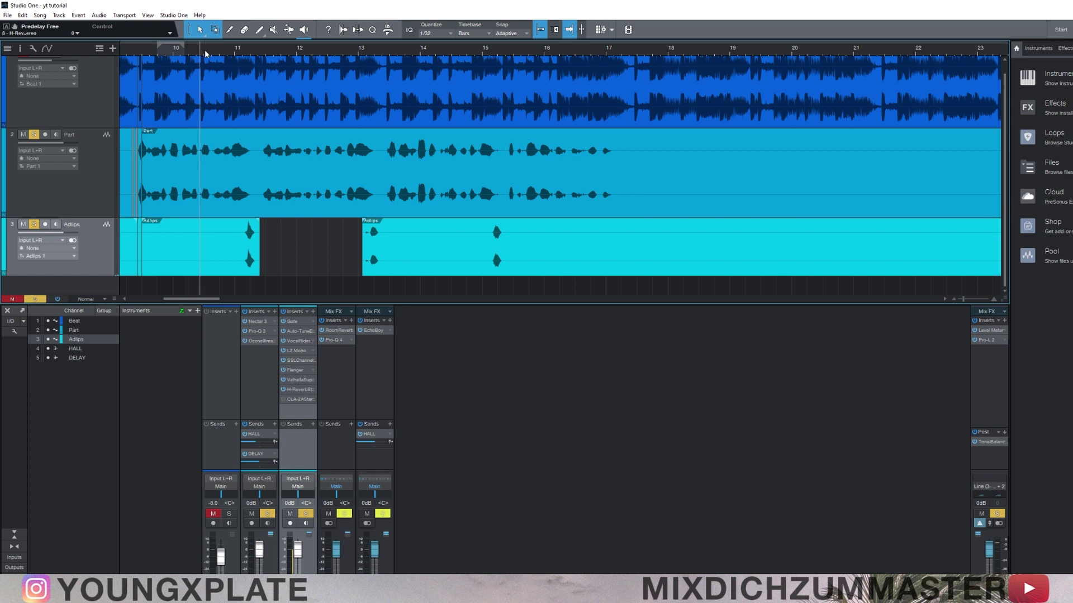
pyautogui.press('space')
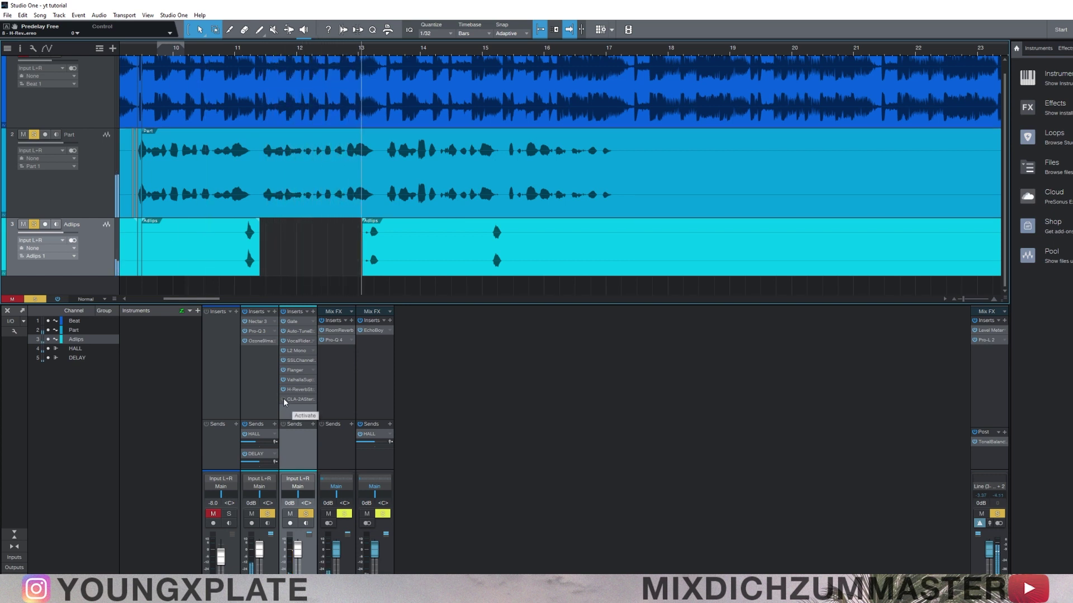
# - Mute the Part channel and activate the CLA-2A Stereo compressor insert on the Adlips channel
pyautogui.click(267, 514)
pyautogui.click(252, 513)
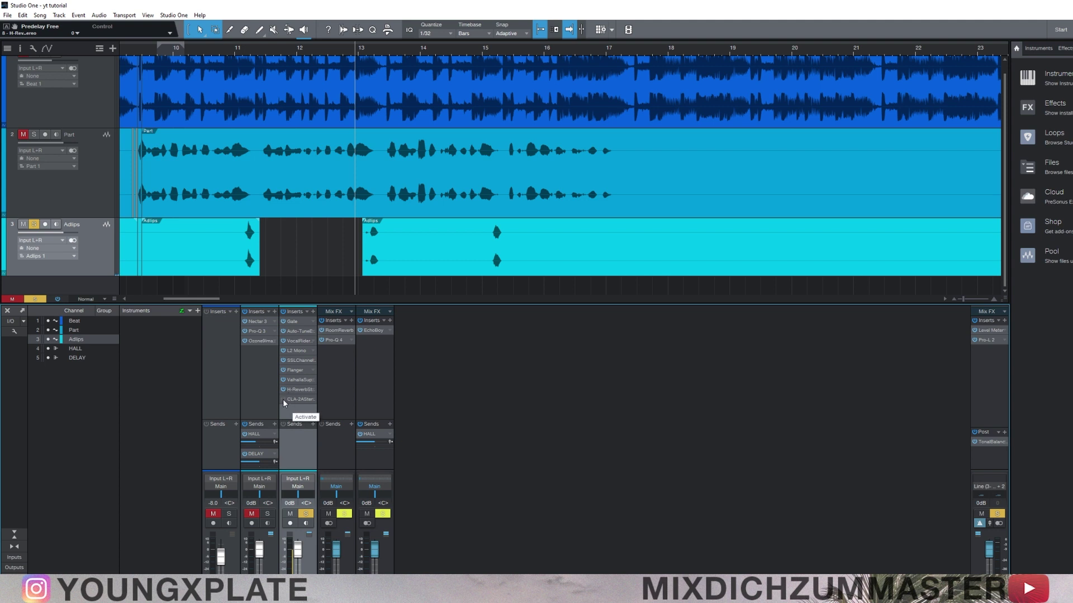
pyautogui.click(293, 398)
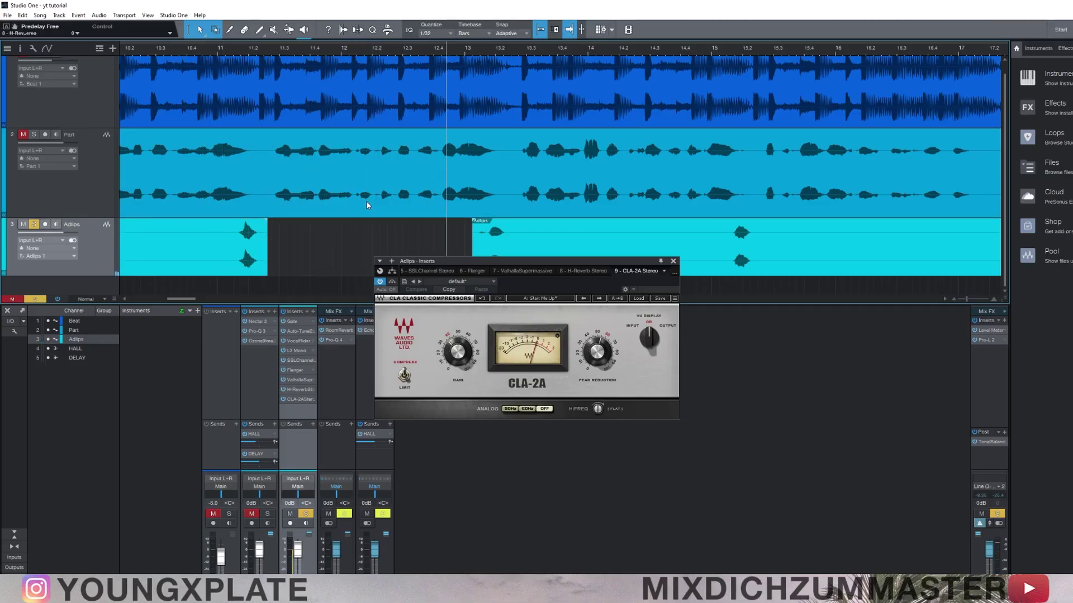
pyautogui.click(673, 261)
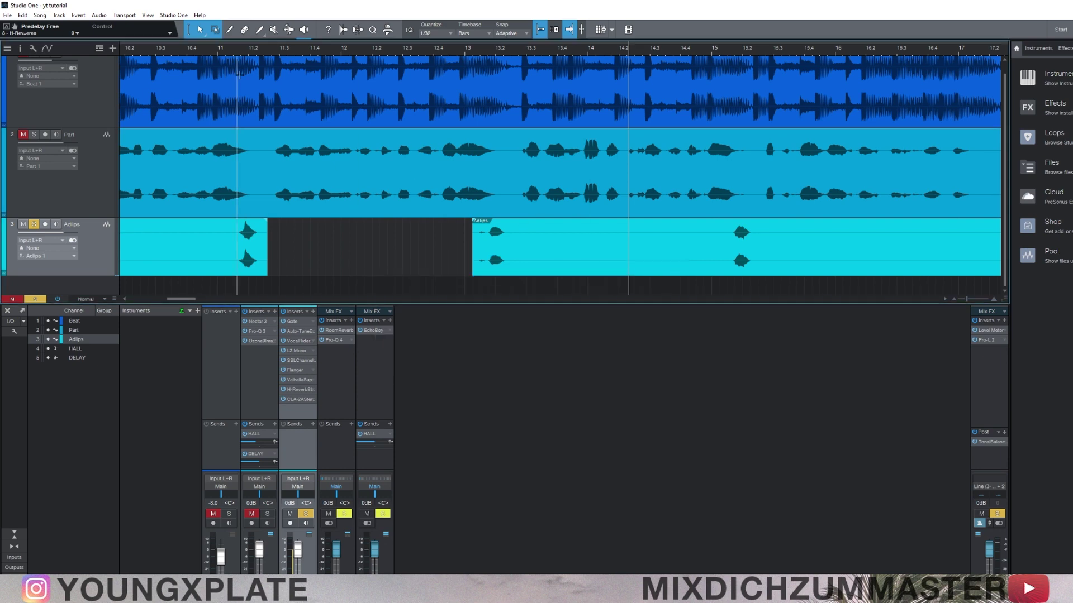
# - Unsolo the Adlips track, unmute the Part and Beat tracks, and play the full mix from about bar 9
pyautogui.click(195, 49)
pyautogui.scroll(-3, 197, 50)
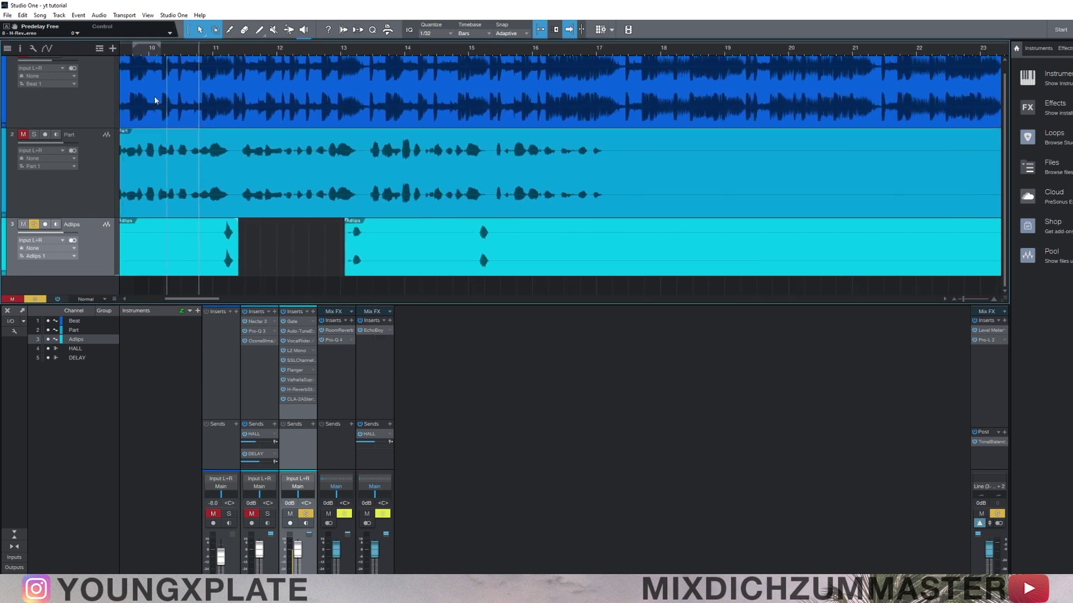
pyautogui.click(35, 224)
pyautogui.click(23, 134)
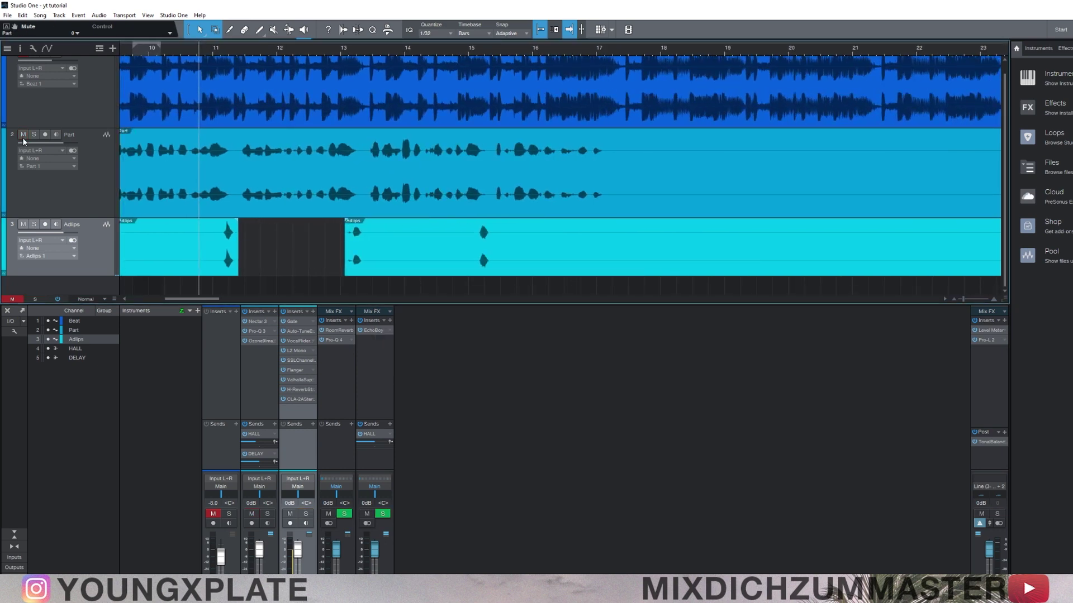
pyautogui.scroll(1, 205, 189)
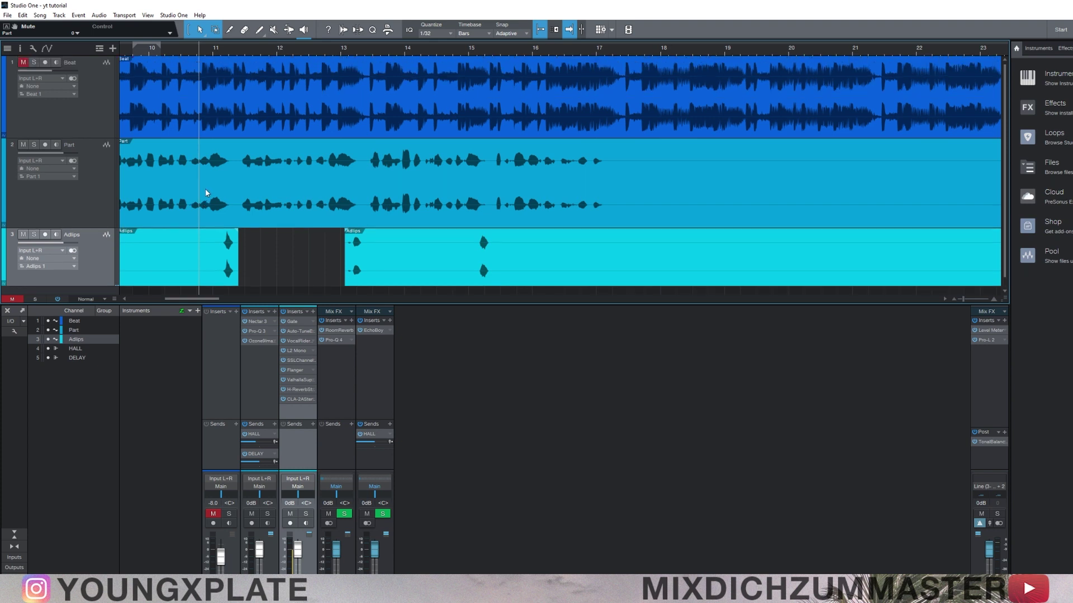
pyautogui.click(23, 62)
pyautogui.scroll(-4, 199, 57)
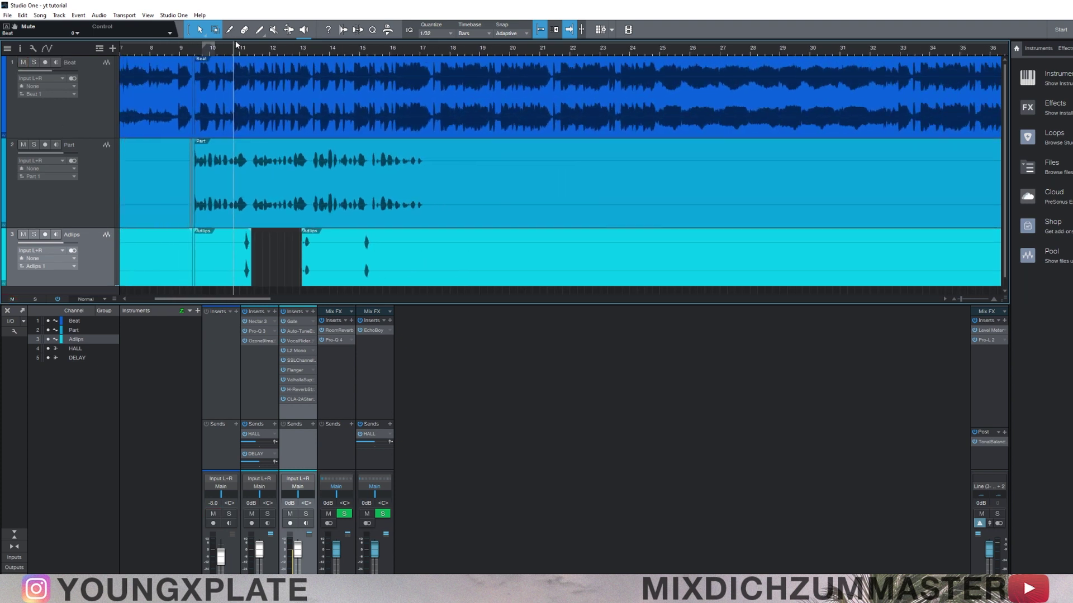
pyautogui.moveTo(190, 50); pyautogui.dragTo(179, 50)
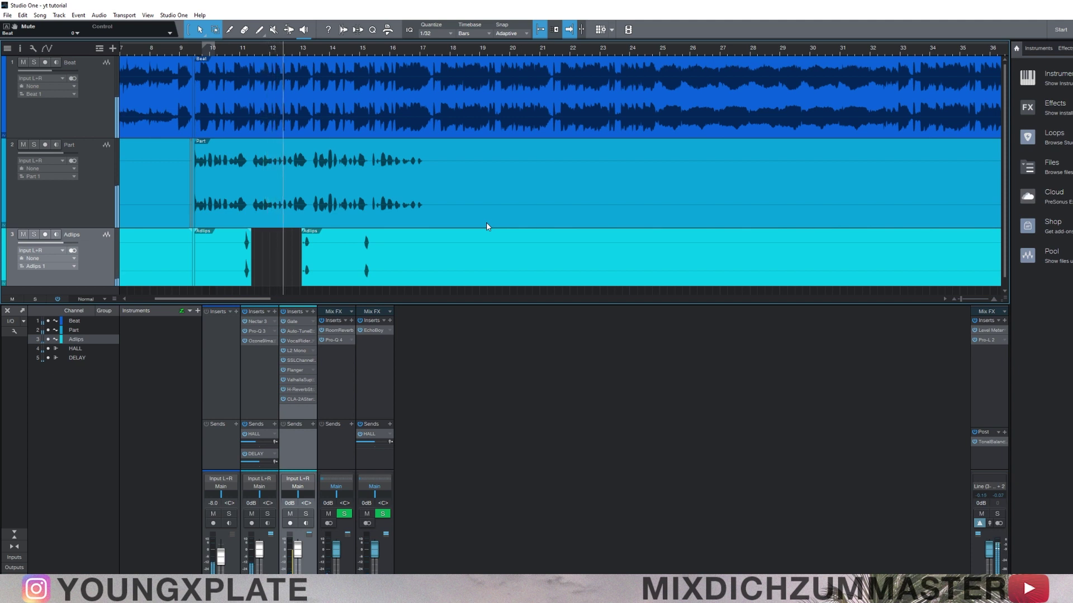
# - Mute the Beat channel to hear the vocals without it, then unmute it again
pyautogui.click(214, 514)
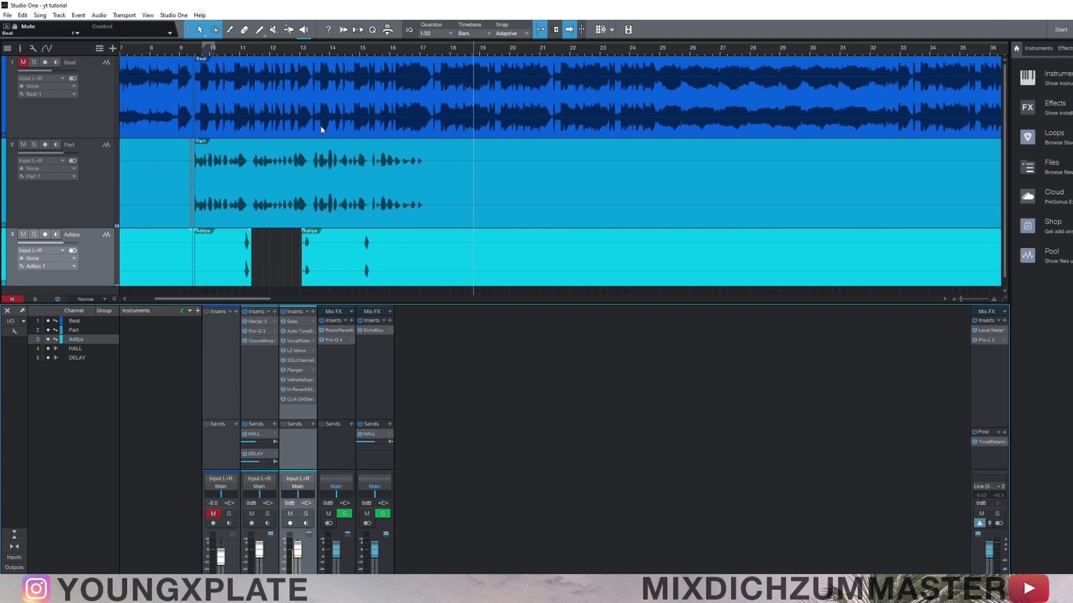
pyautogui.press('Down')
pyautogui.hotkey('shift', 'm')
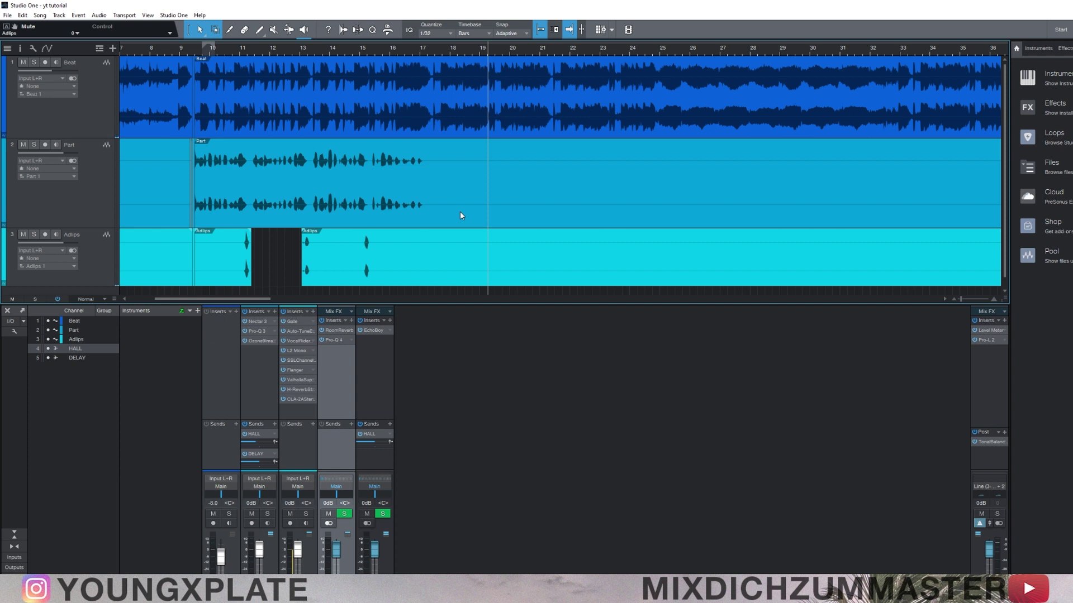
pyautogui.scroll(-1, 394, 231)
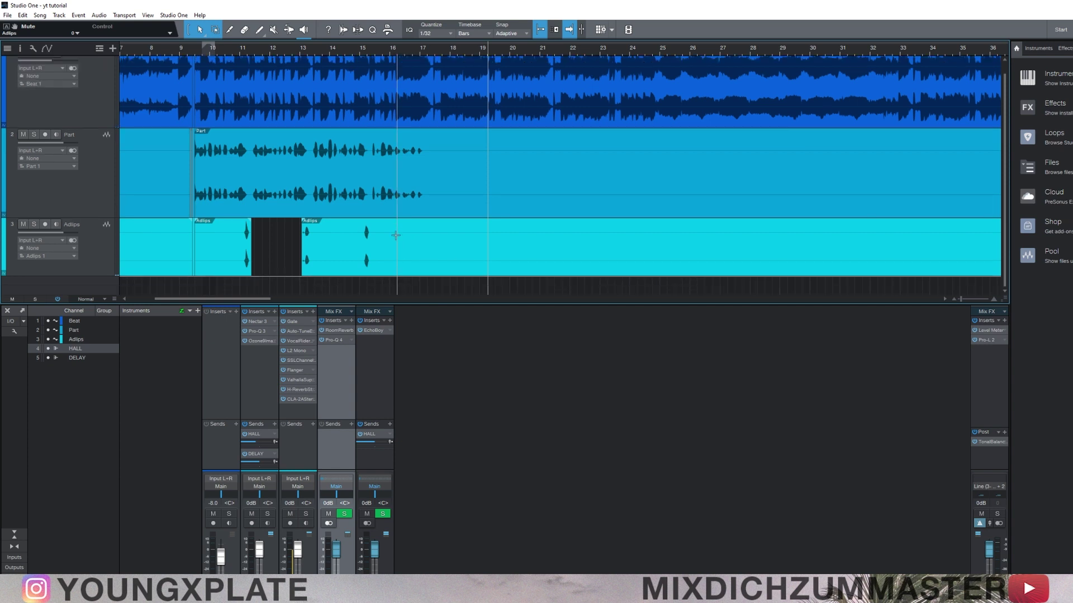